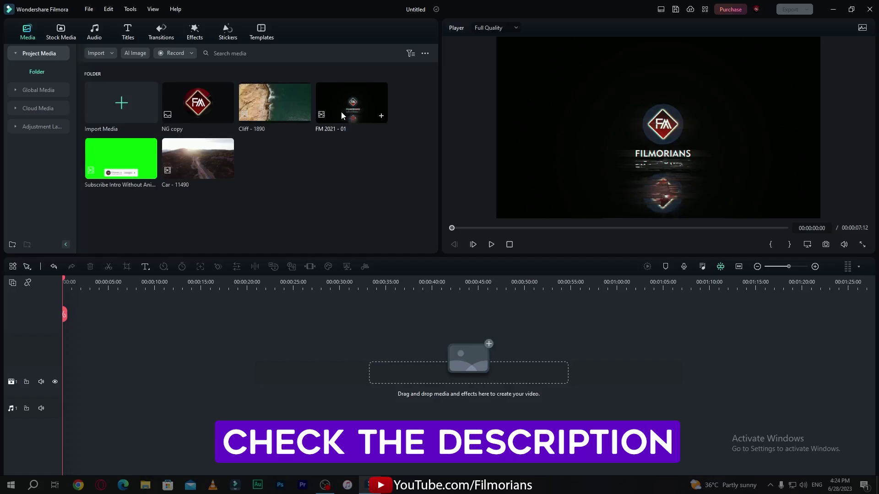
Preview FM 2021 - 01, place it at the start of the video track with project settings matched to 1920 x 1080 30fps, and play it.
double_click(341, 112)
key(space)
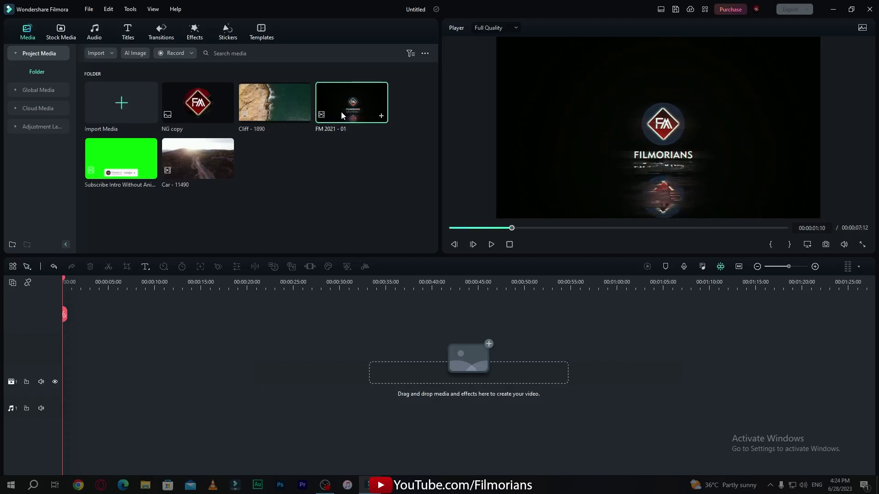
drag(345, 111, 65, 388)
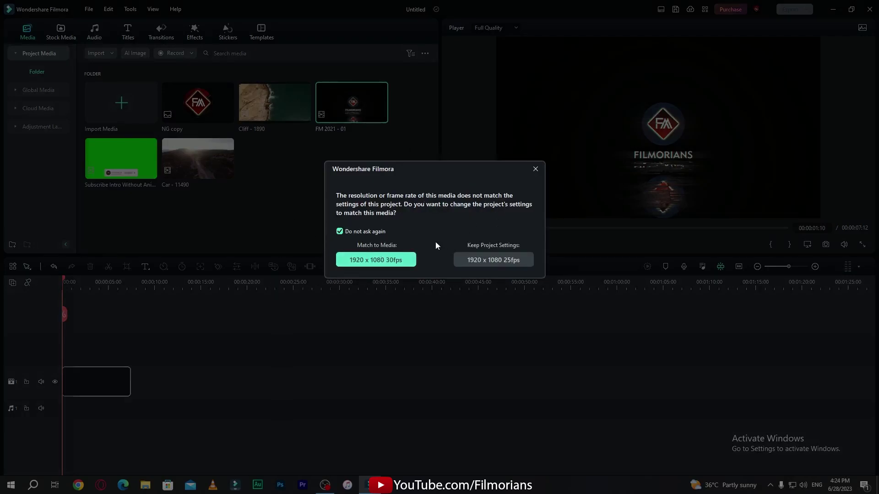
click(376, 265)
key(space)
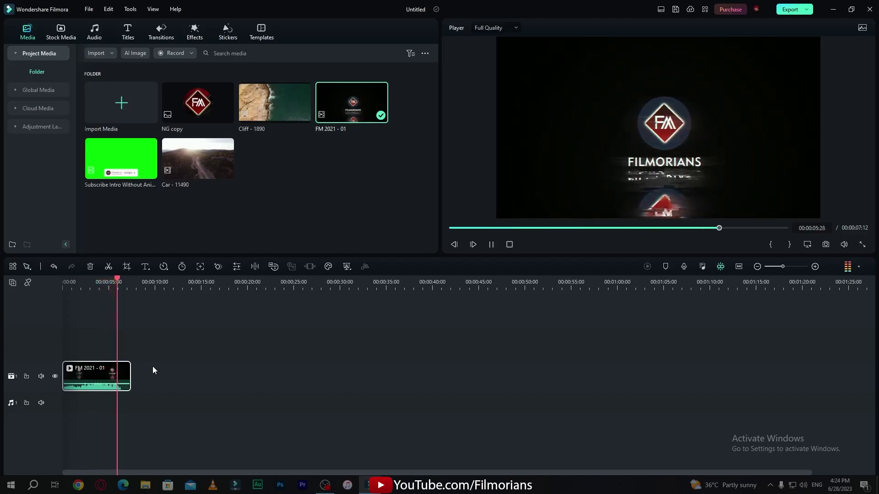
key(space)
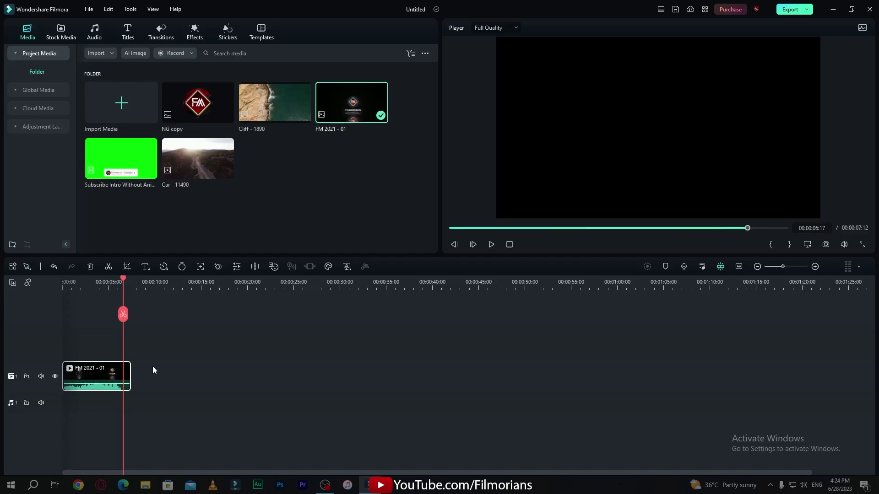
Add the Cliff - 1890 clip directly after the intro clip and play across the cut between them.
double_click(258, 112)
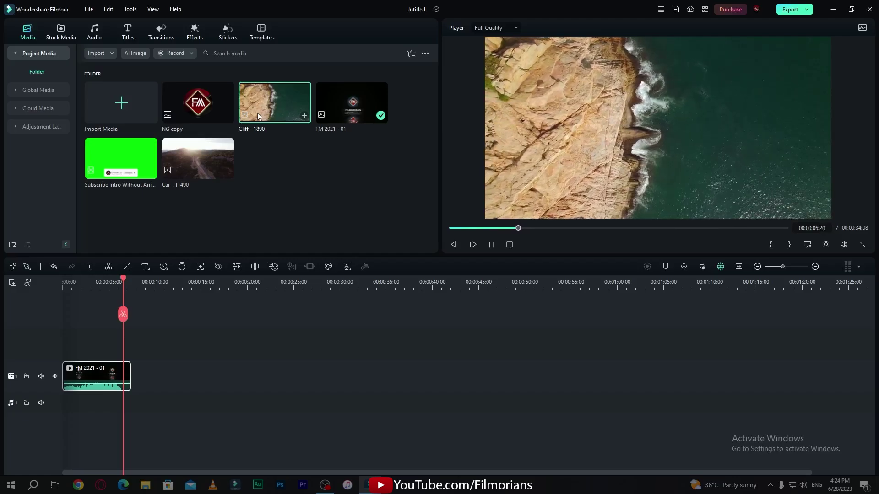
drag(259, 118, 138, 379)
key(space)
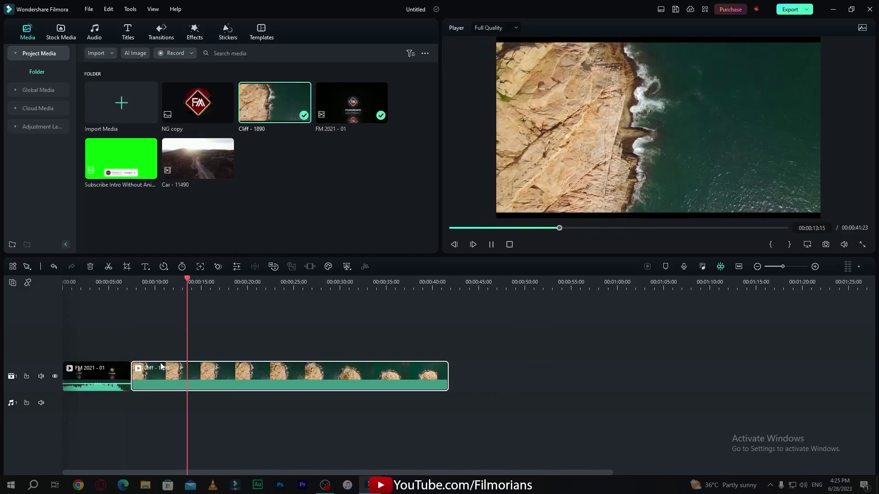
key(space)
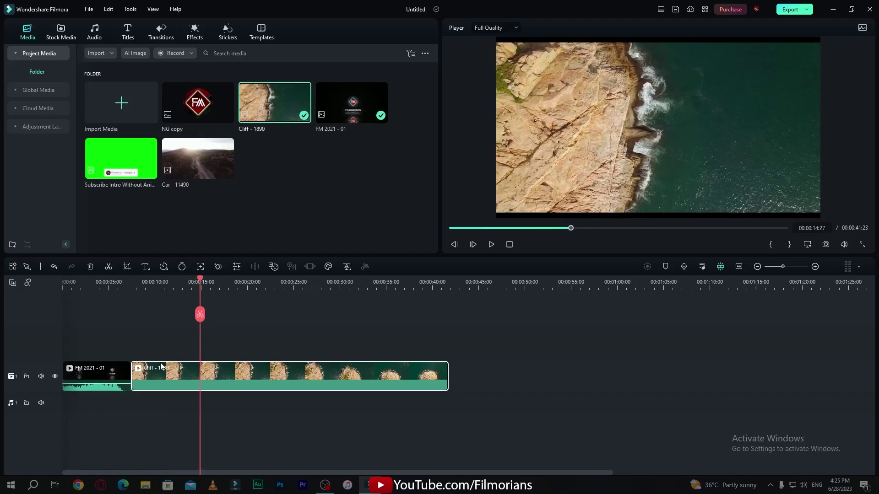
click(115, 286)
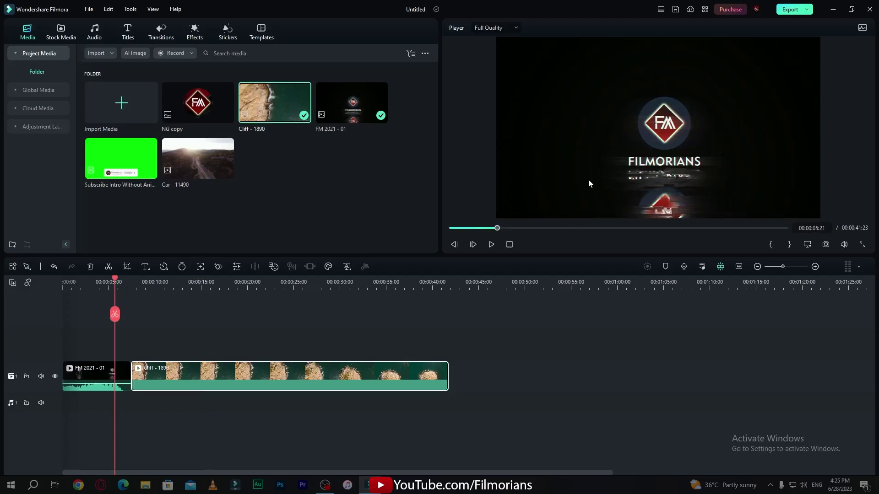
key(space)
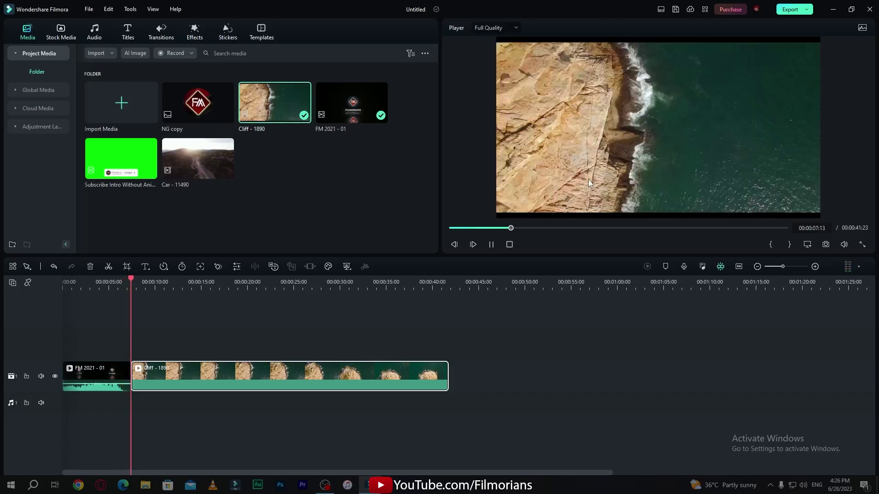
key(space)
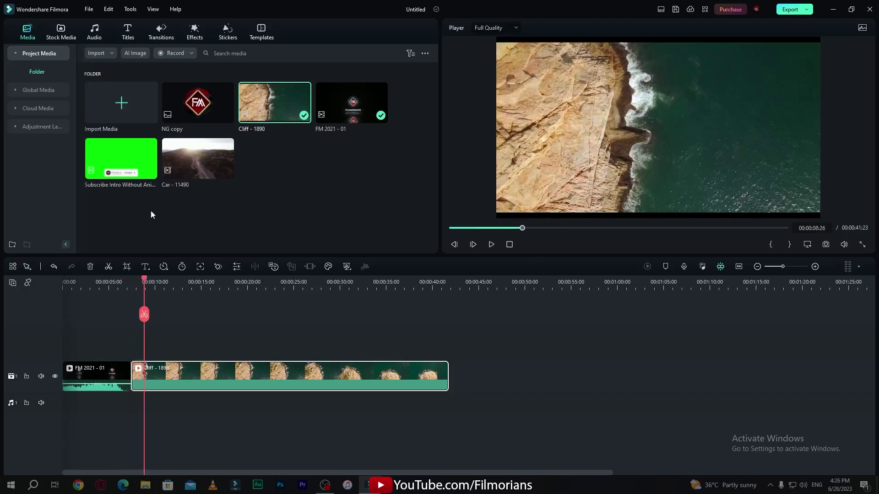
Split the FM 2021 - 01 clip at 00:00:06:09 and ripple-delete its black ending so the cliff clip closes the gap.
click(117, 288)
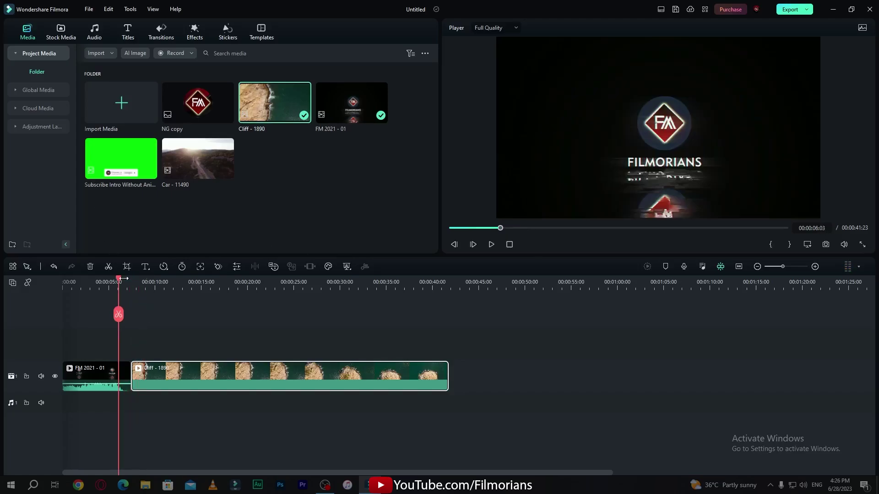
click(120, 280)
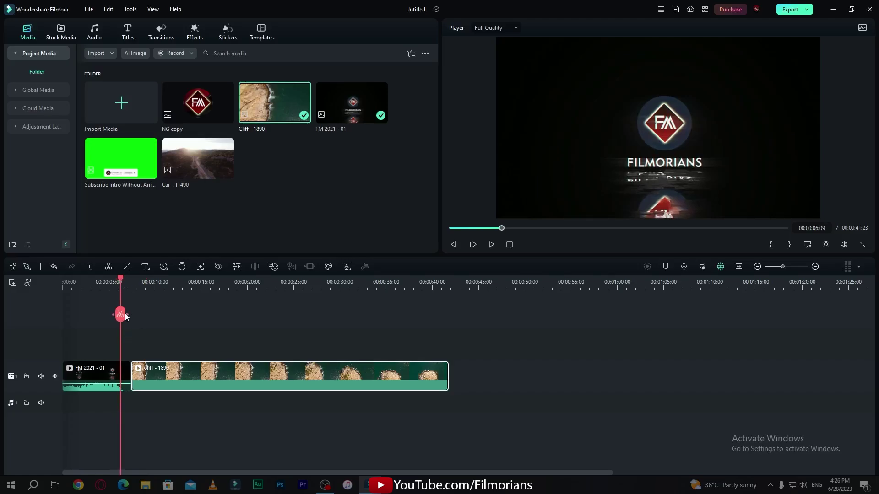
click(116, 369)
key(ctrl+b)
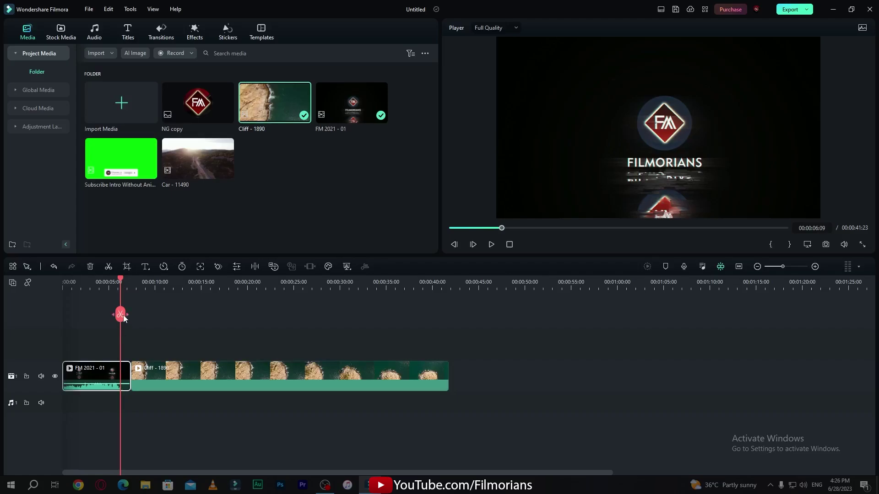
click(109, 267)
drag(128, 380, 128, 381)
key(shift+Delete)
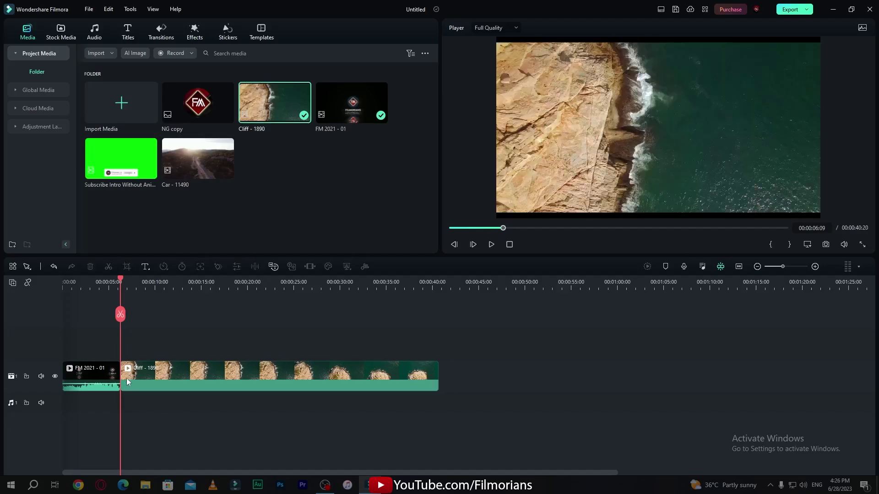
Play back the shortened join from the intro clip into the cliff clip.
click(107, 289)
key(space)
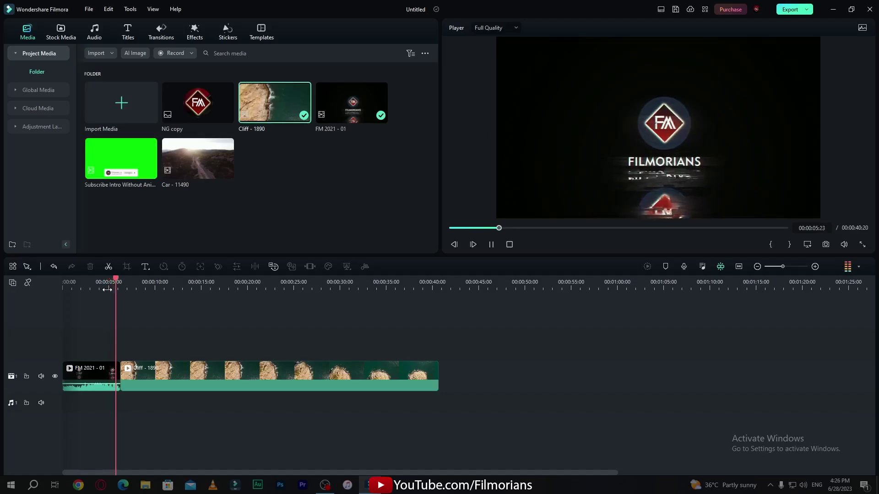
click(107, 289)
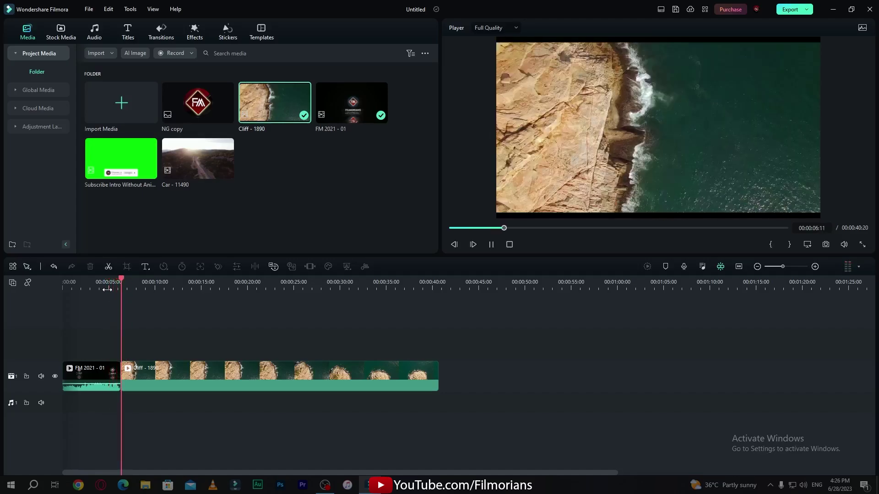
key(space)
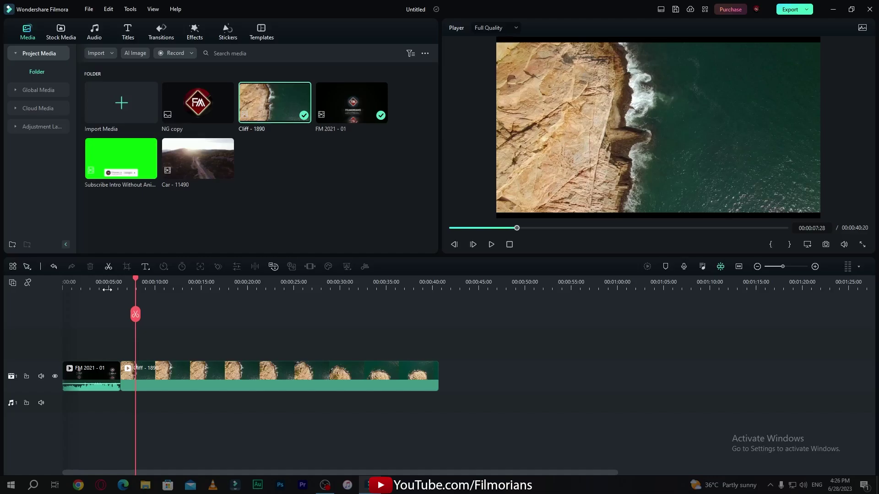
Apply the first trending Light Leaks Transition Pack transition between the intro and cliff clips and play it back.
click(162, 38)
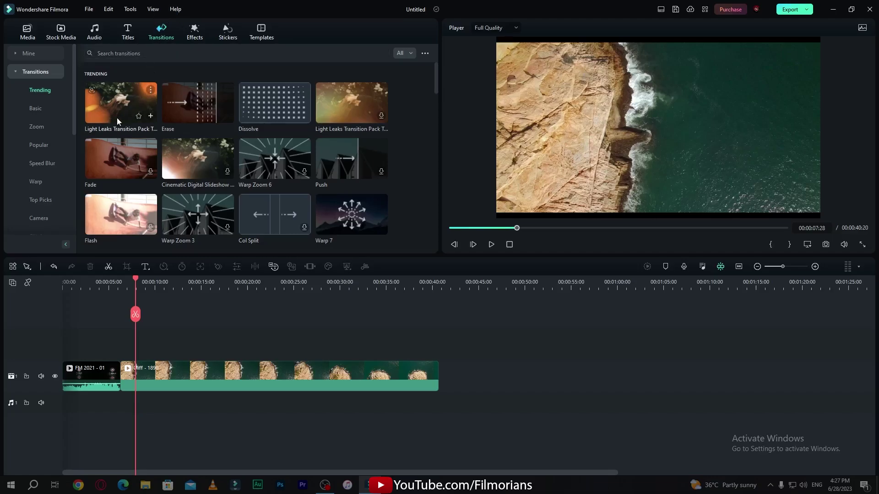
mouse_move(112, 111)
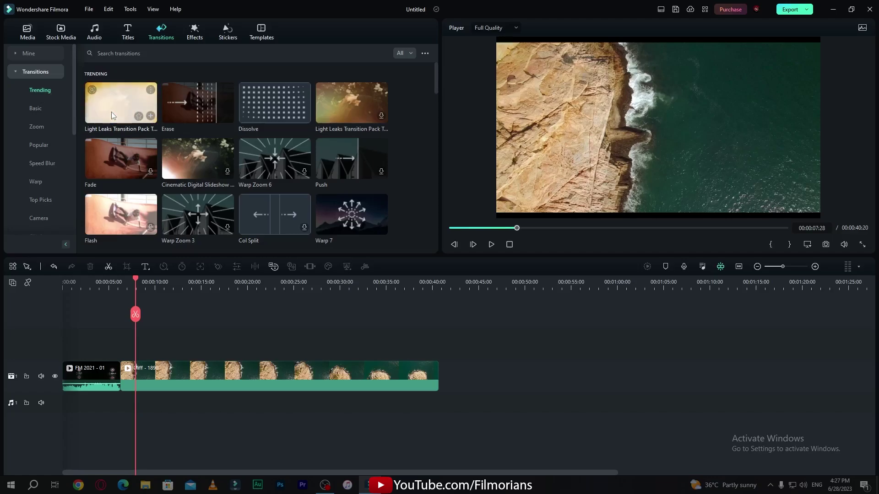
drag(111, 102, 119, 383)
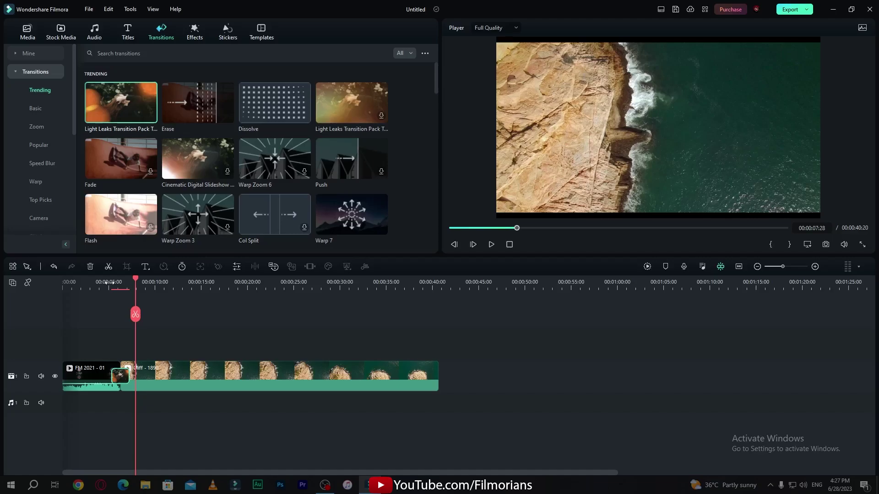
click(109, 283)
key(space)
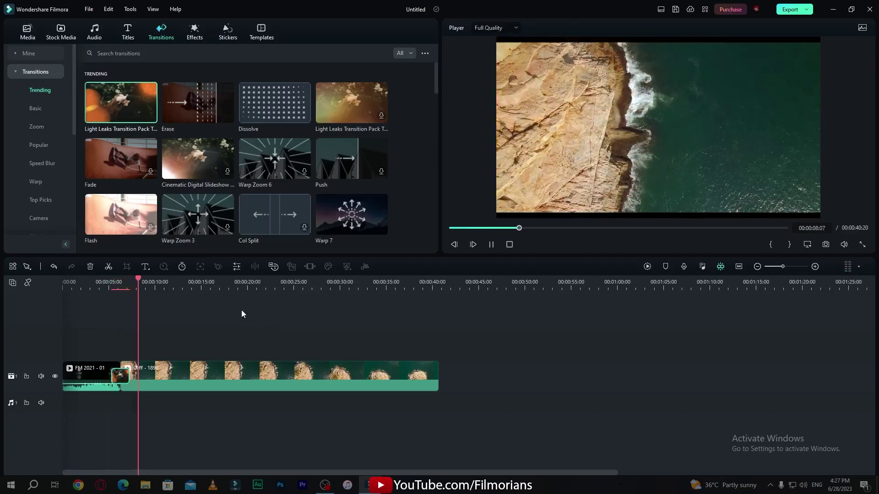
click(109, 283)
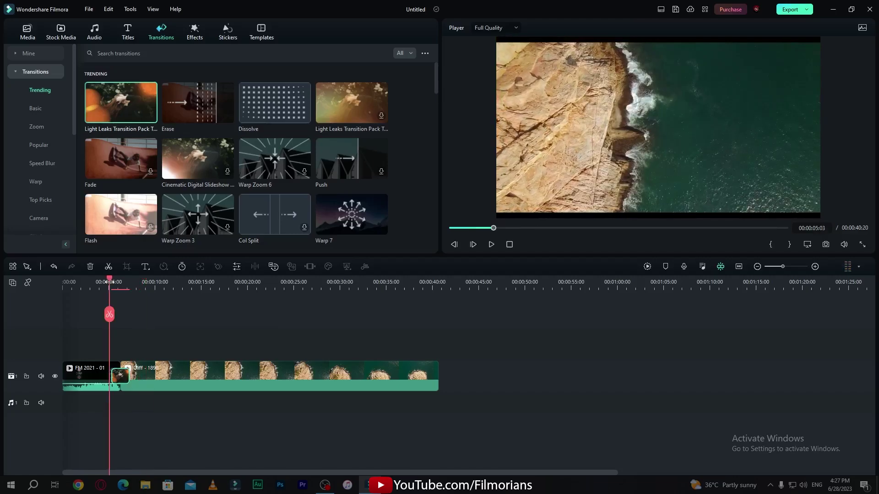
key(space)
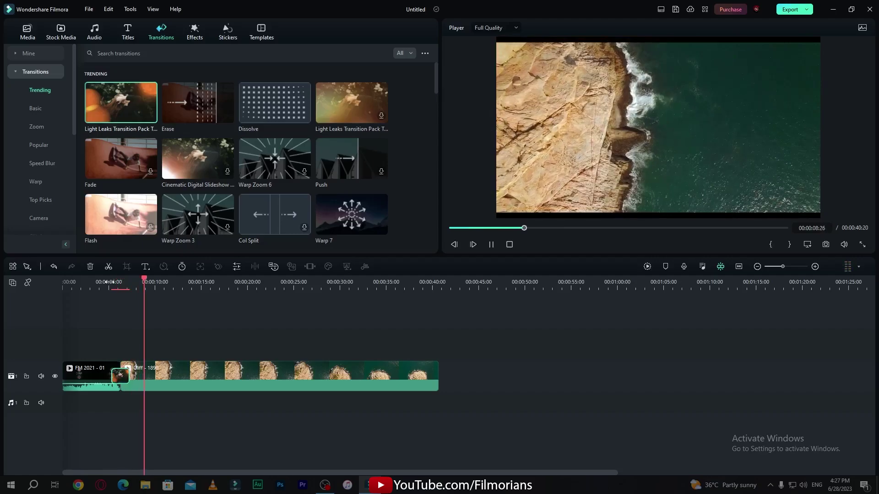
key(space)
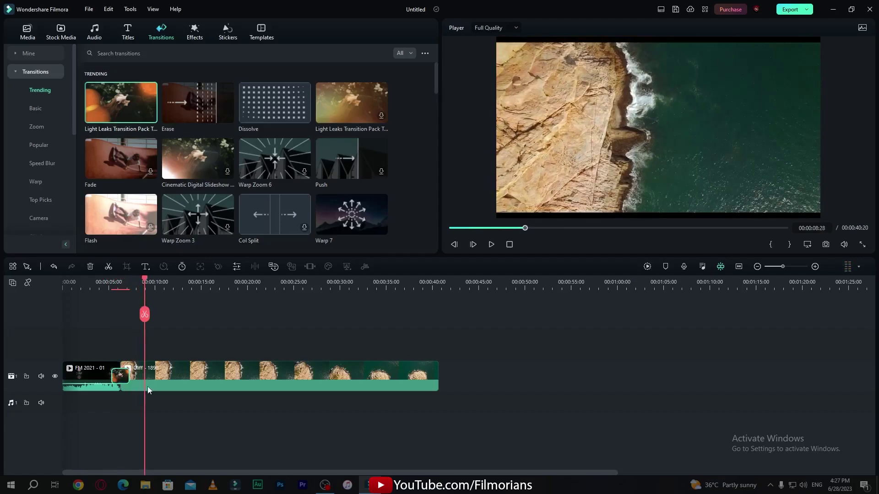
Open the light leaks transition's settings, try several durations, set it to 00:00:01:07 and play the result.
double_click(126, 380)
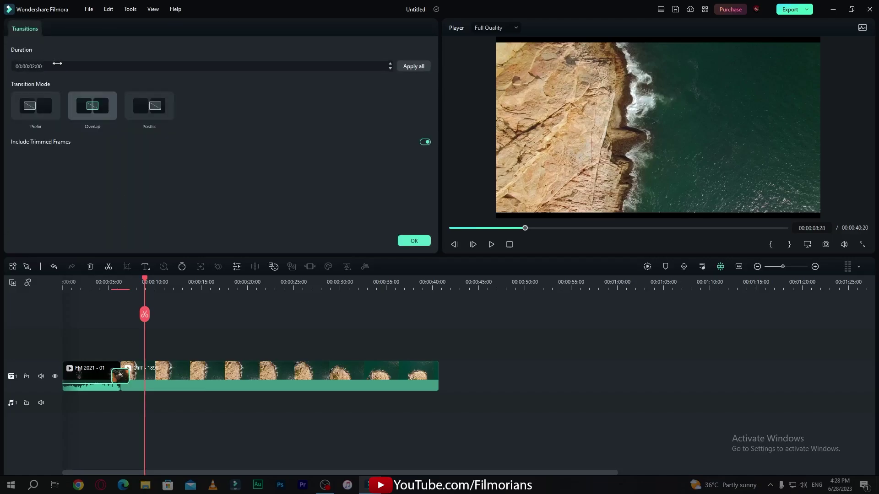
drag(58, 63, 103, 63)
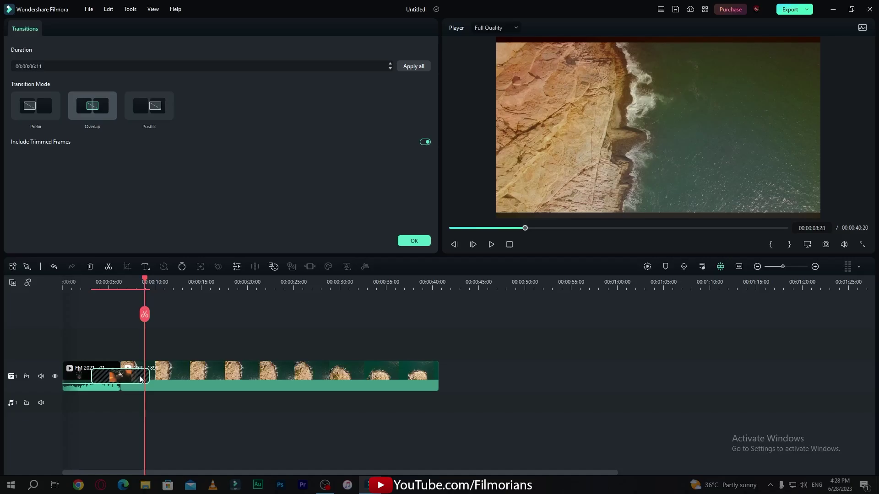
click(129, 68)
text(00:00:01:24)
key(Return)
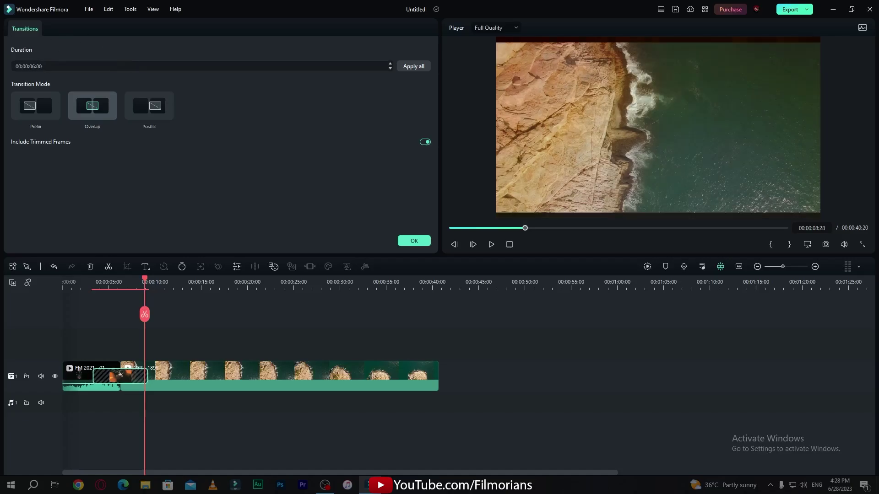
drag(138, 69, 128, 69)
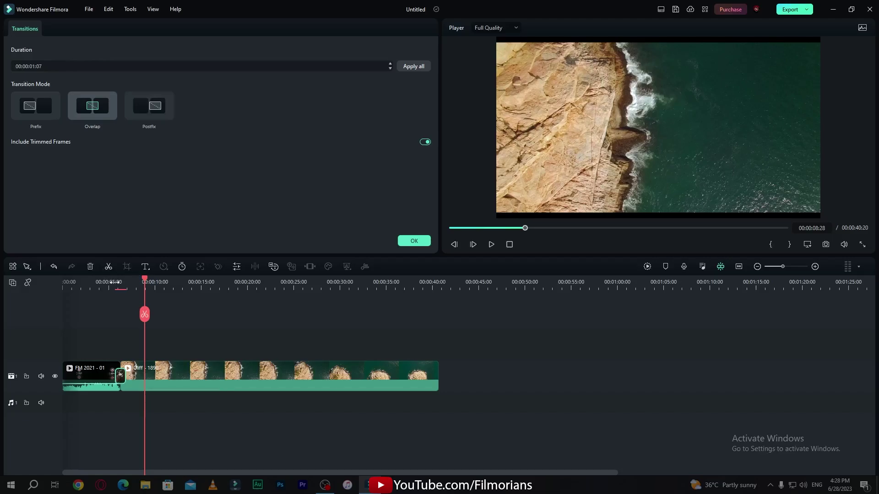
click(108, 283)
key(space)
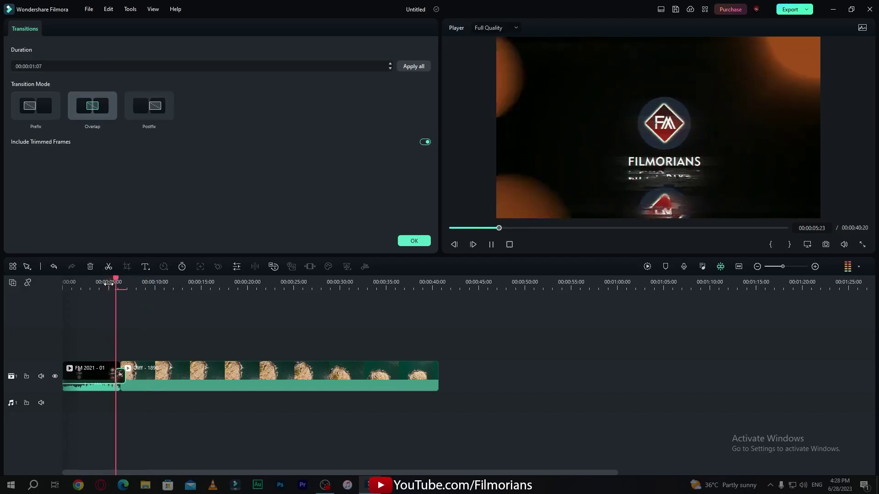
Shorten the transition's duration to 00:00:00:21, play it back and accept the transition settings.
click(114, 100)
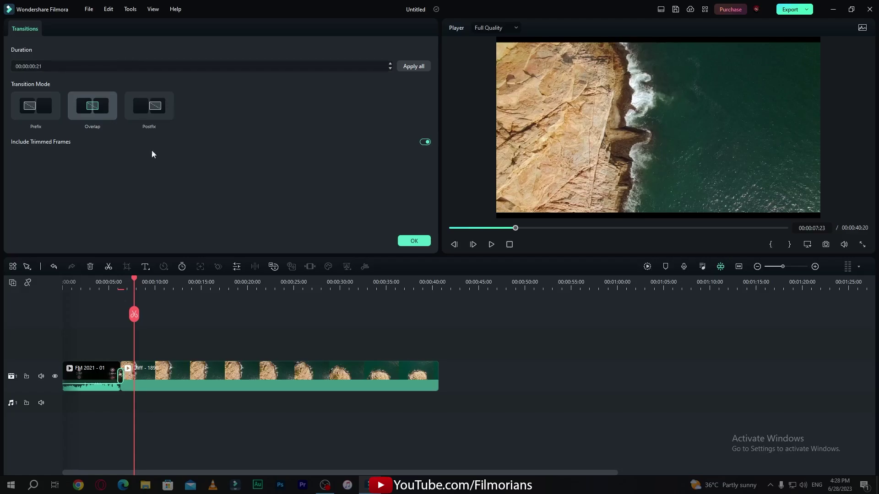
click(115, 283)
key(space)
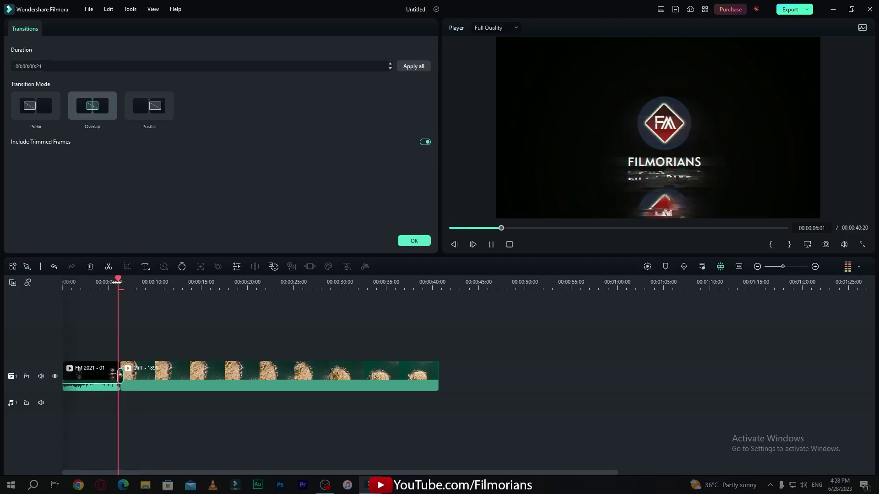
key(space)
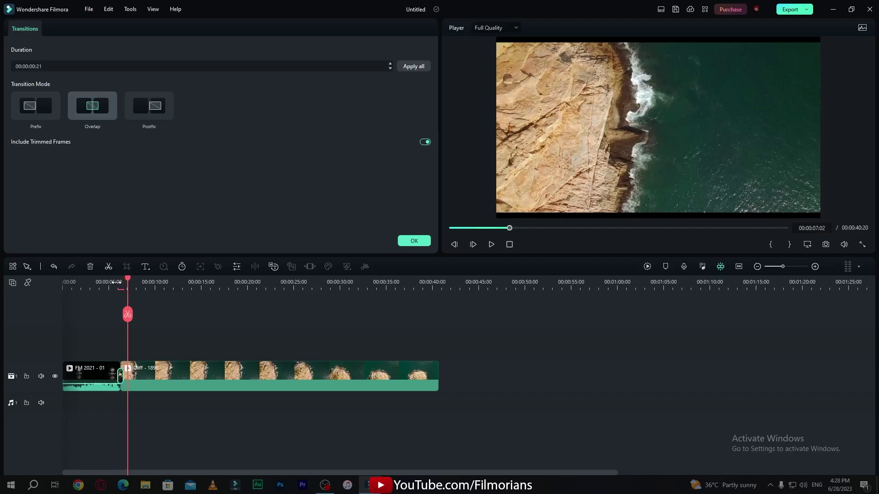
click(421, 243)
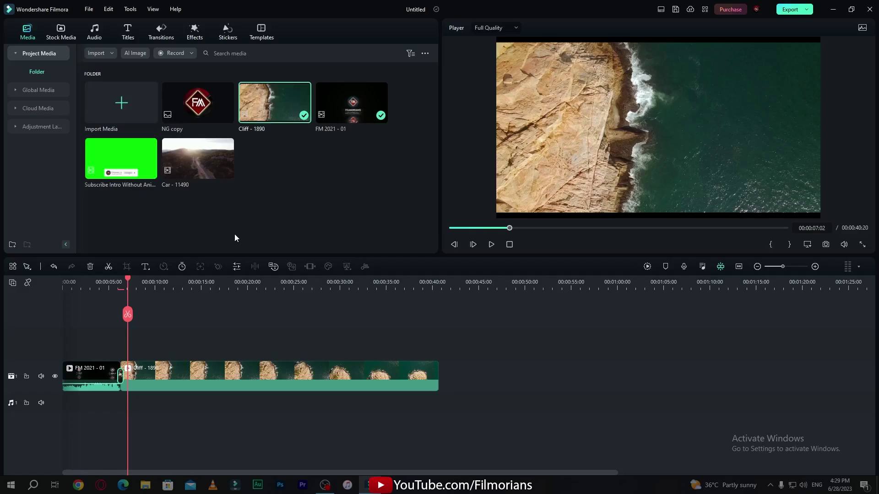
Place the trending Subscribe1 sticker above the cliff clip at 00:00:07:02 and play it back.
click(228, 33)
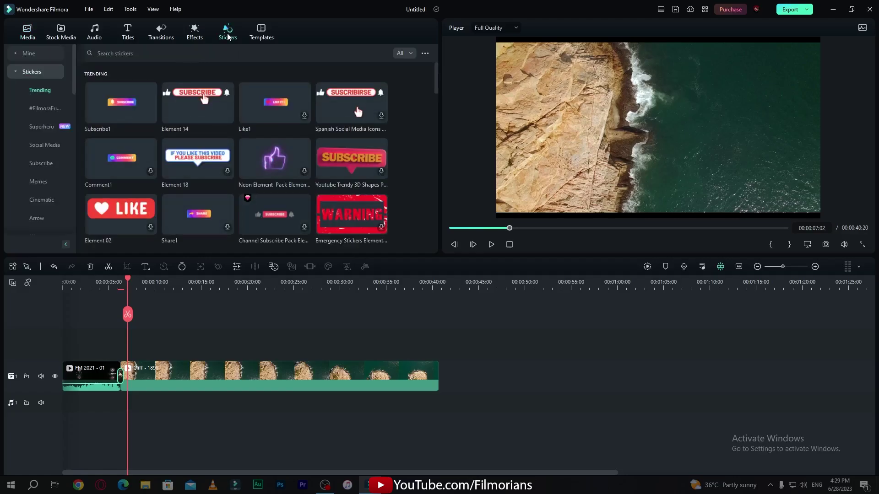
mouse_move(105, 129)
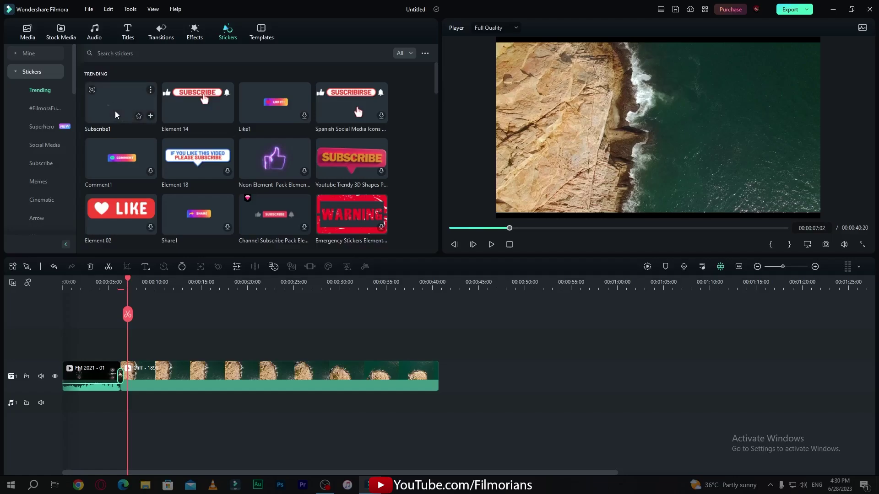
drag(114, 111, 138, 329)
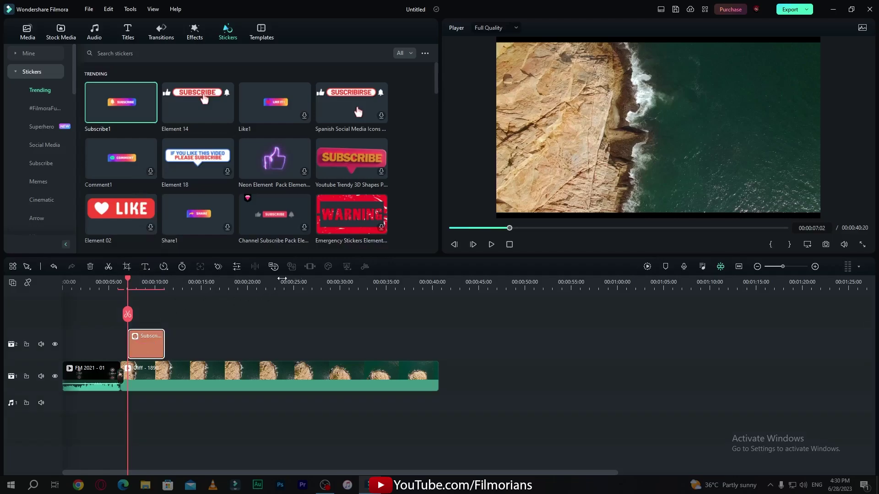
key(space)
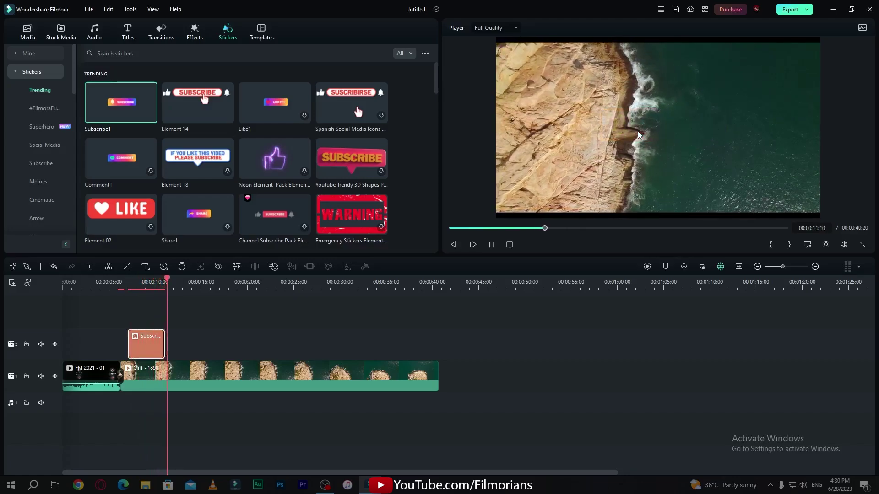
key(space)
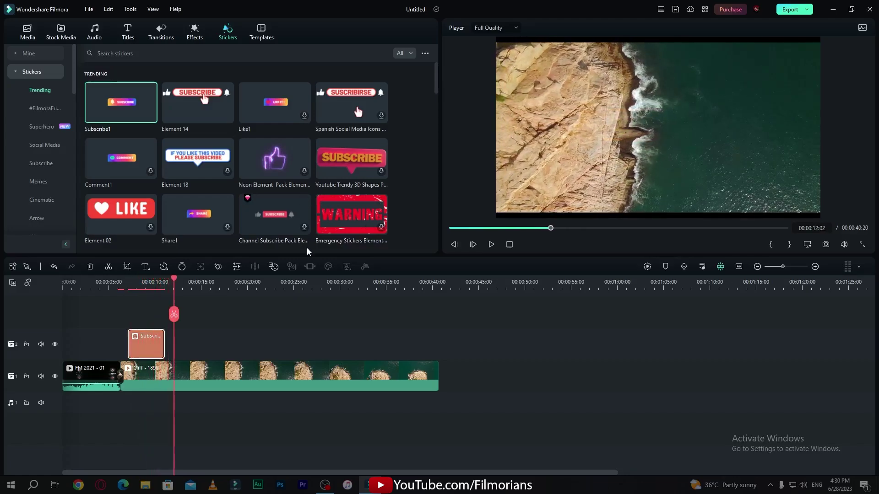
Scale the subscribe sticker to 39.94%, position it at X -770 and Y -431 px, and accept the settings.
click(148, 283)
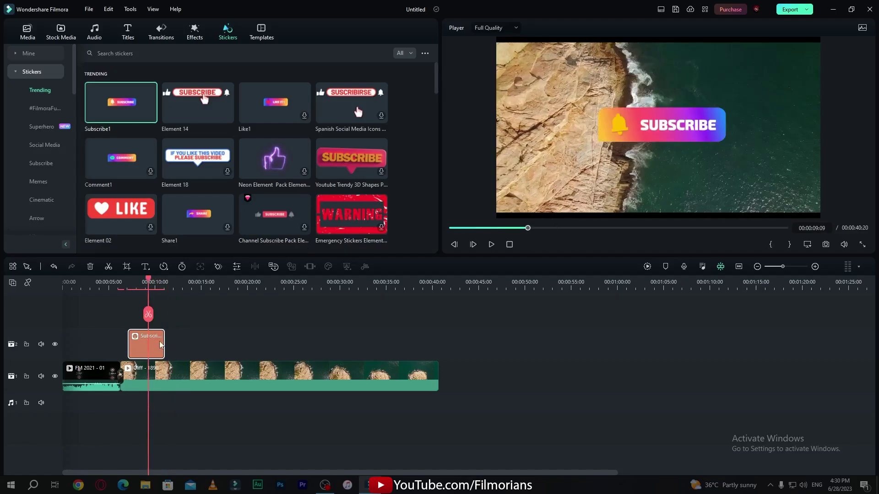
double_click(161, 345)
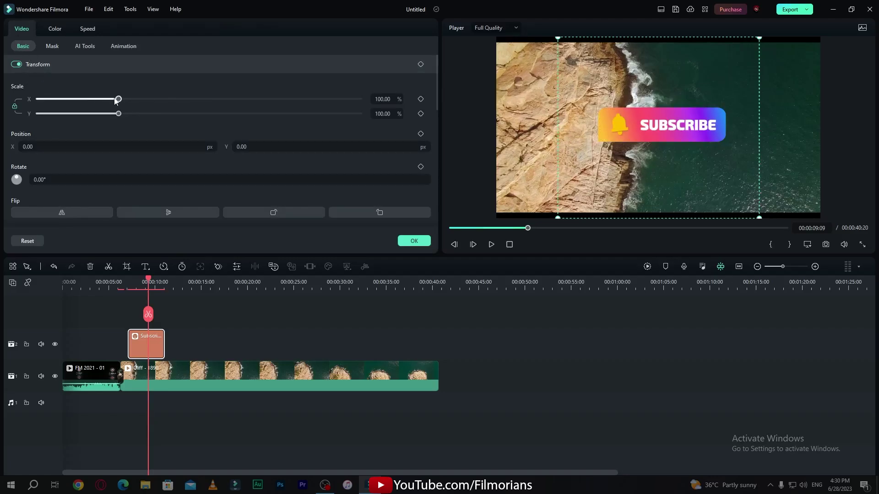
drag(117, 101, 70, 100)
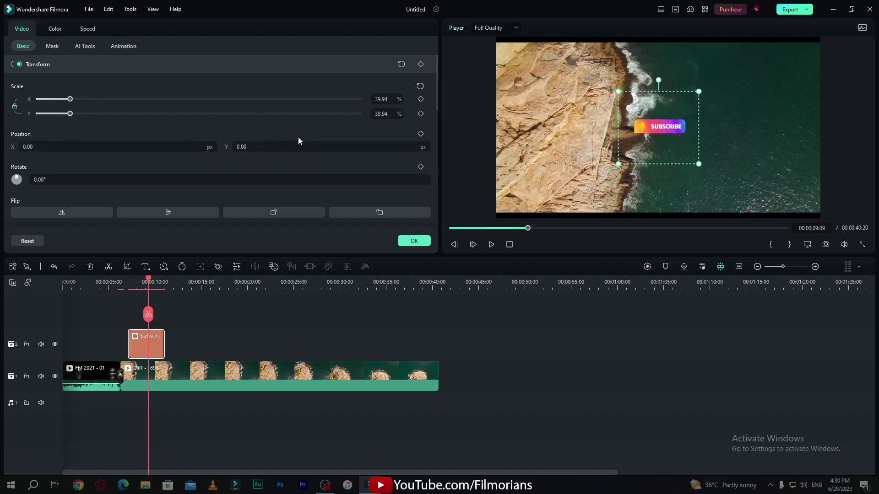
mouse_move(263, 150)
mouse_down()
mouse_move(284, 150)
mouse_move(202, 150)
mouse_move(272, 142)
mouse_up()
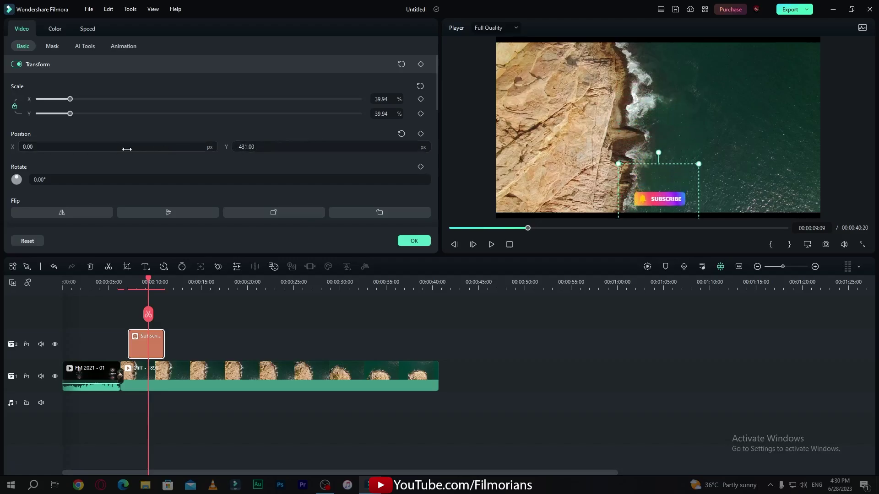
drag(137, 151, 52, 151)
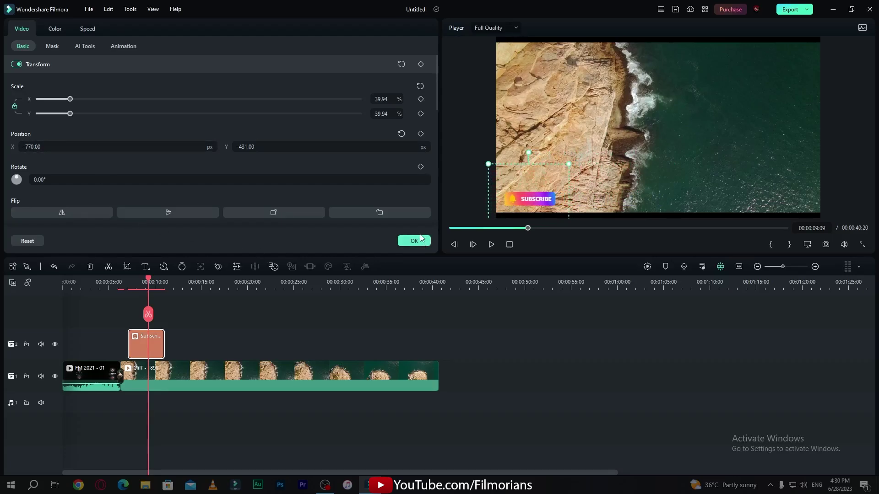
click(414, 241)
click(122, 282)
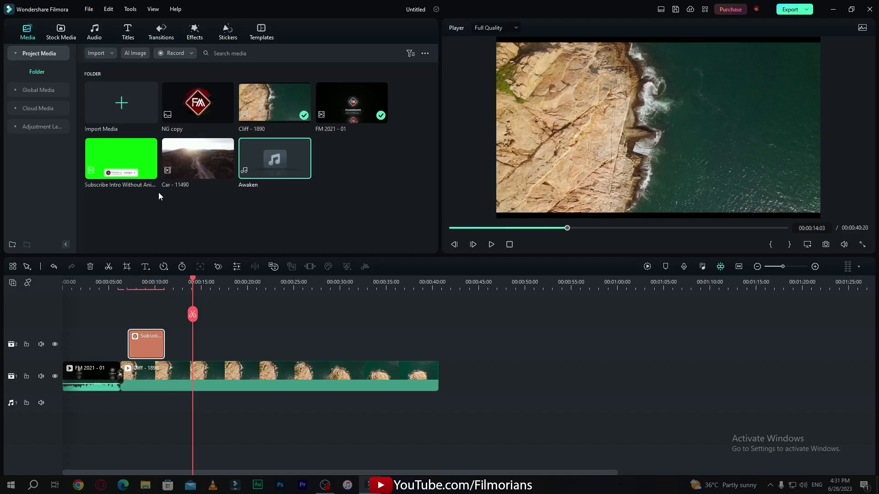
Preview the green-screen Subscribe Intro clip, place it above the cliff clip at 00:00:14:03 and play it back.
double_click(125, 176)
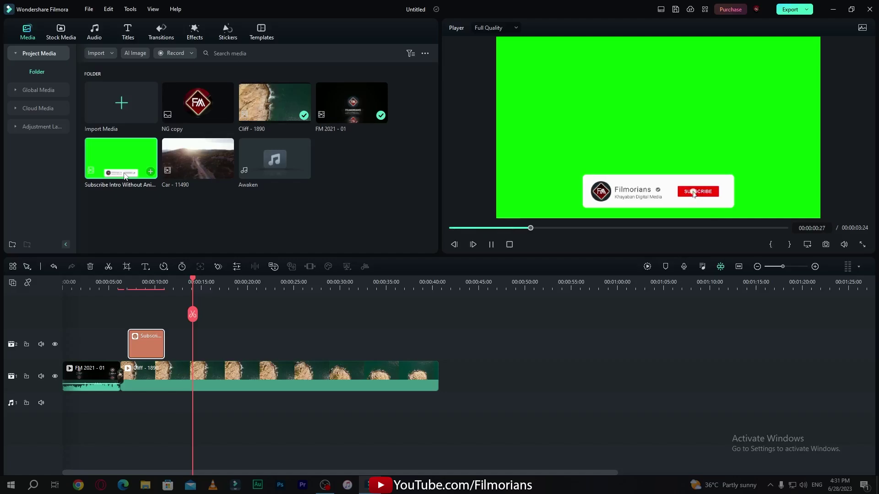
drag(125, 176, 224, 338)
key(space)
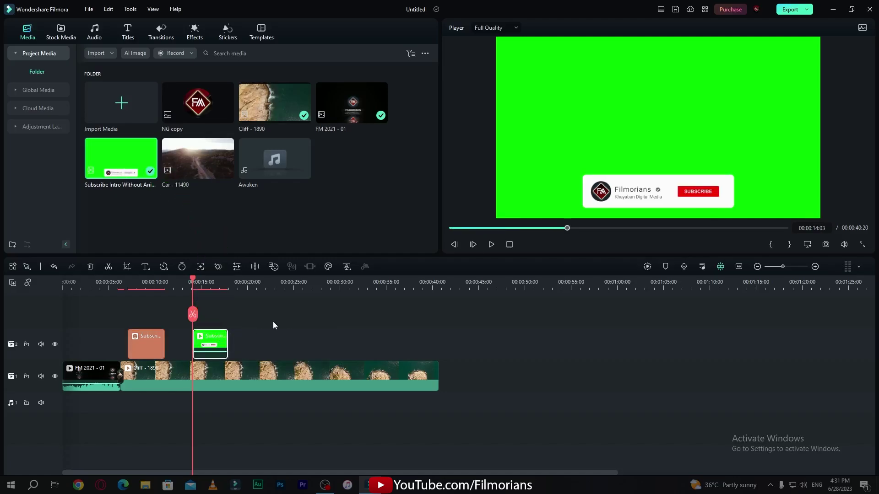
key(space)
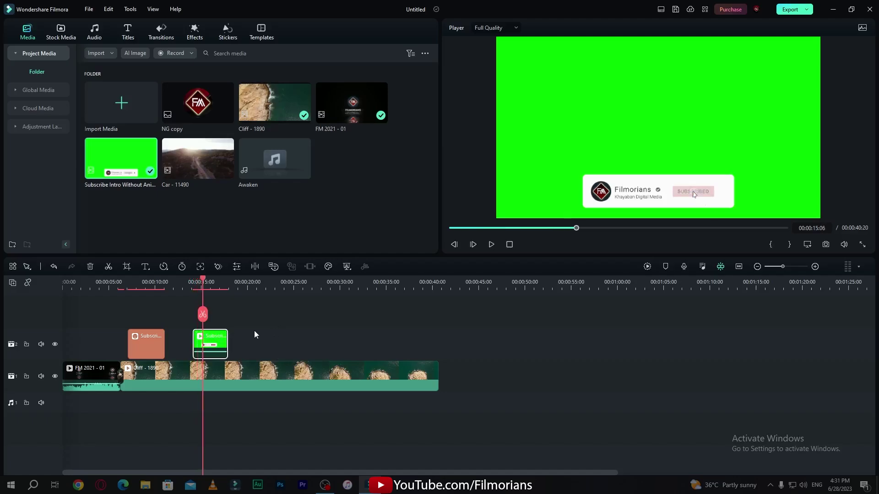
Turn on Chroma Key for the green-screen Subscribe Intro clip.
double_click(213, 342)
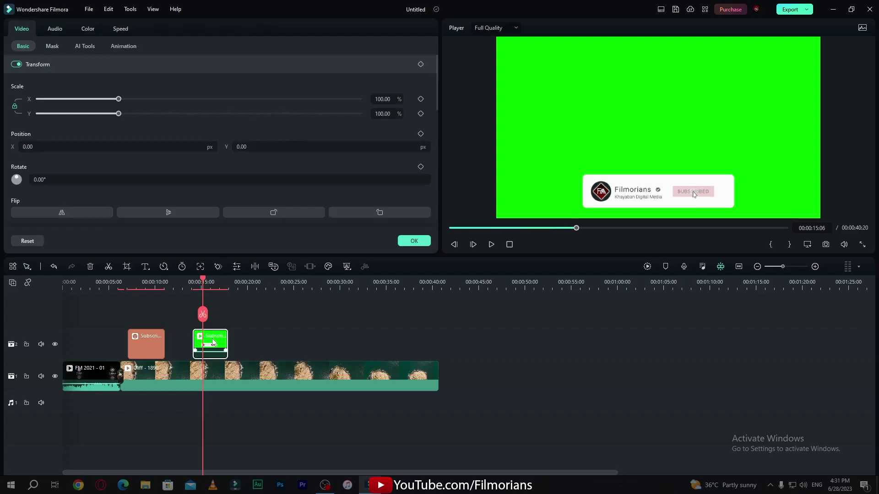
click(87, 46)
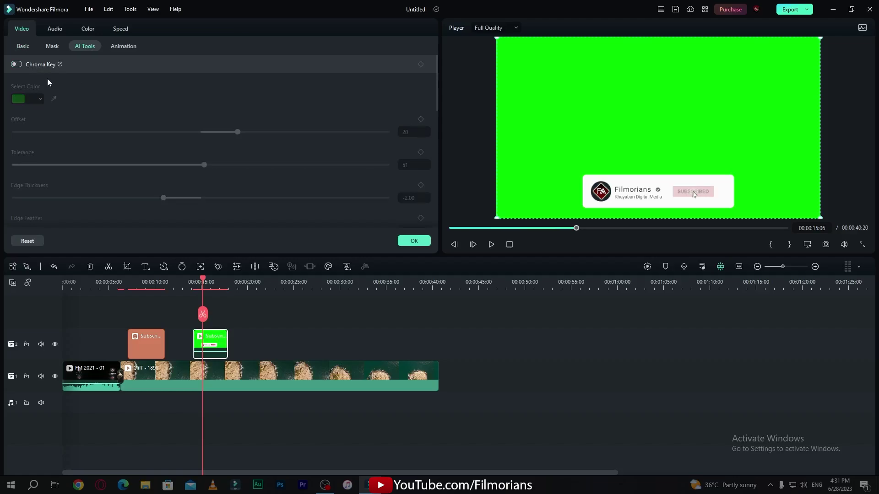
click(17, 65)
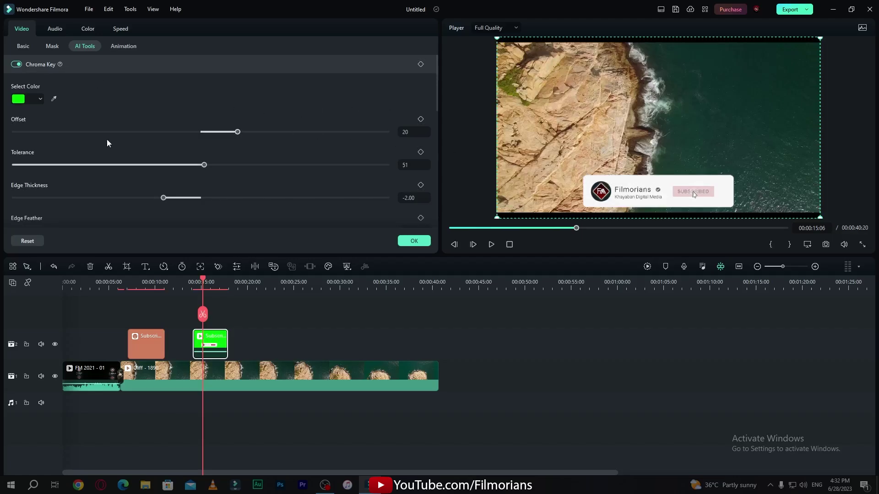
Try a purple palette colour as the chroma key colour of the Subscribe Intro clip.
click(34, 100)
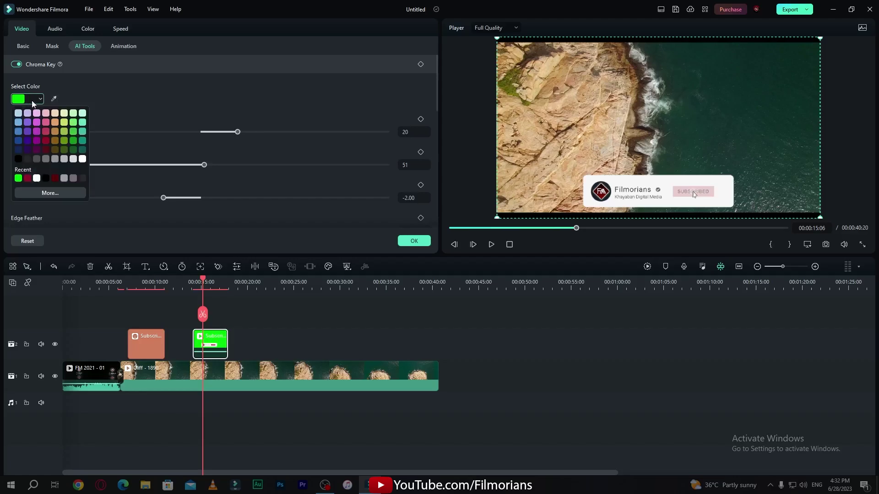
click(65, 138)
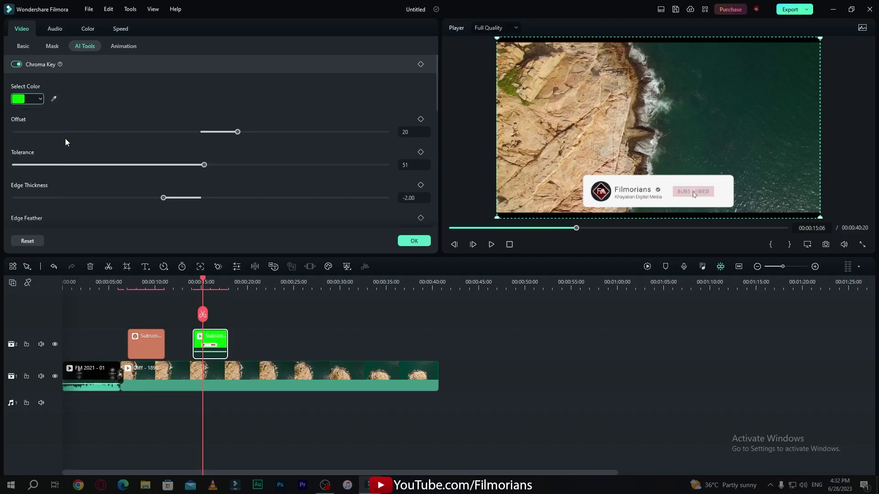
click(42, 100)
click(38, 133)
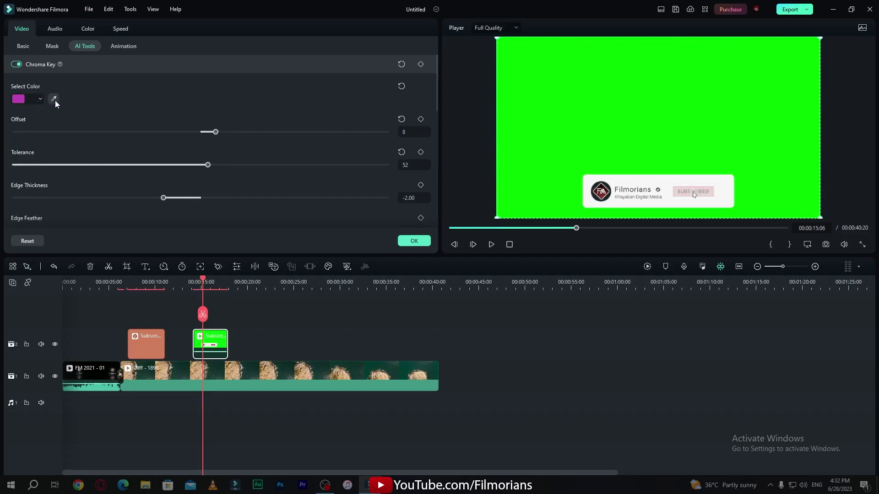
Sample the preview's green background as the chroma key colour, accept the settings and play the keyed clip.
click(54, 99)
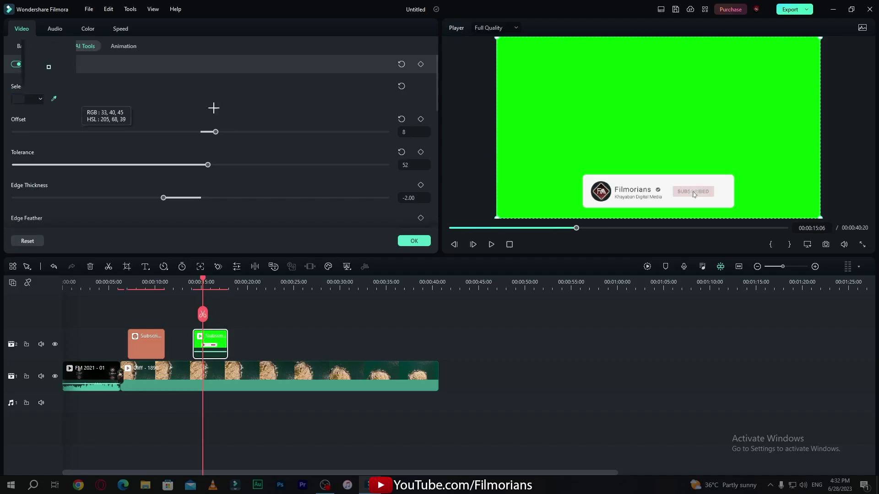
click(537, 119)
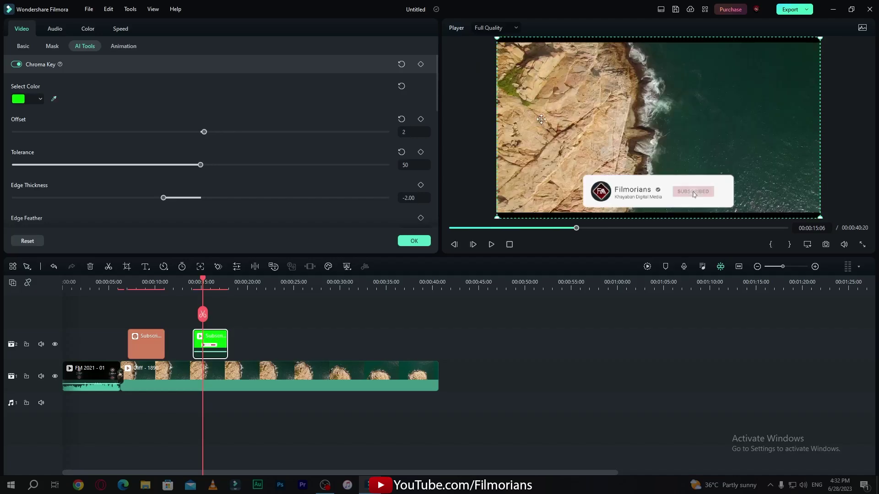
click(425, 245)
key(space)
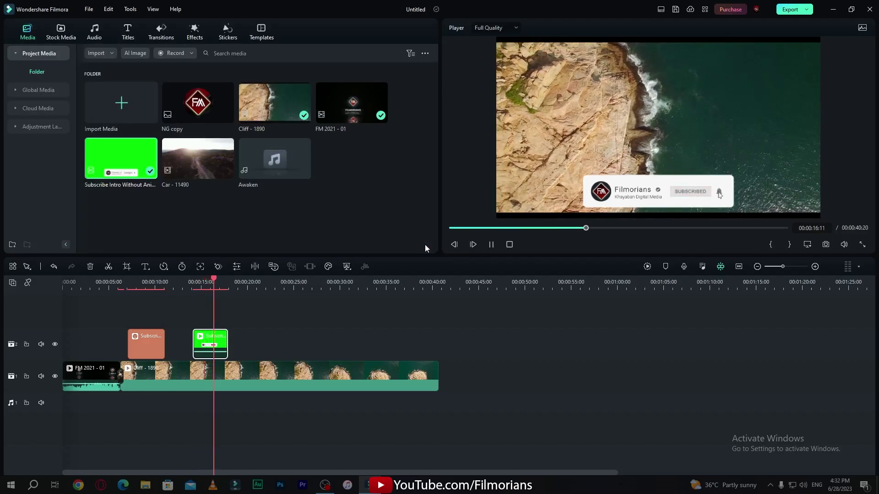
key(space)
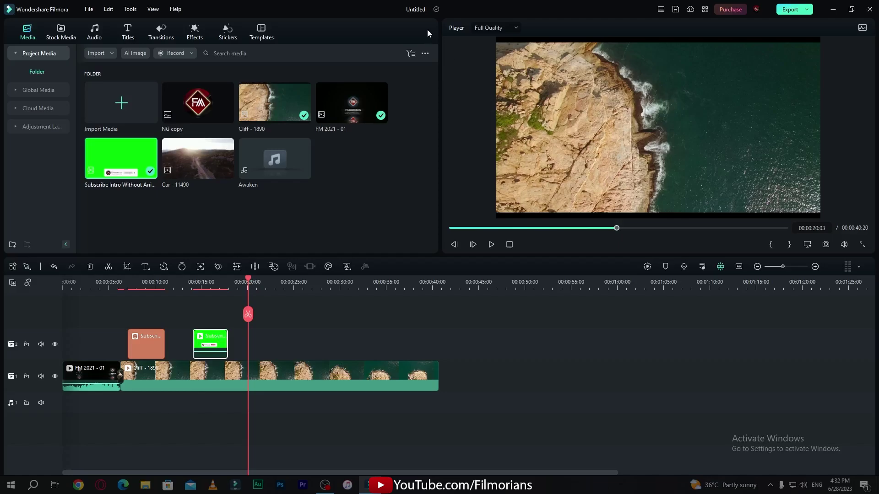
Place the trending Big Titles Pack Title 01 above the cliff clip at 00:00:20:03 and play it back.
click(129, 33)
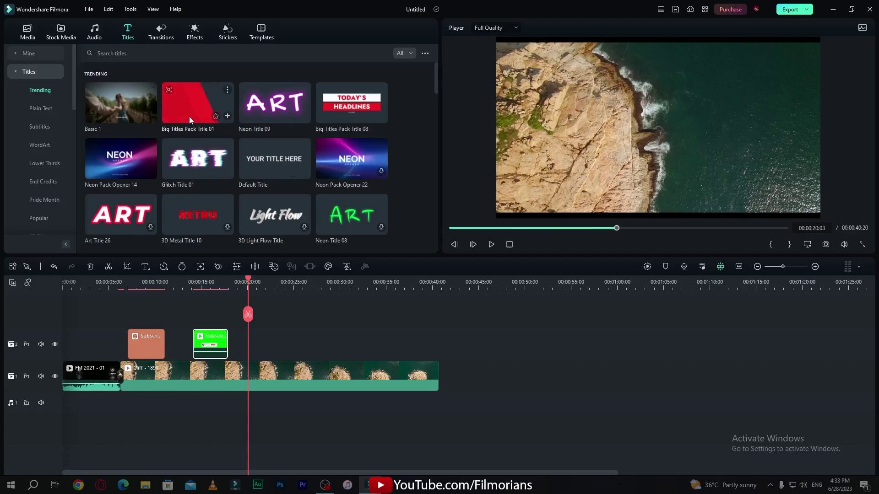
drag(188, 116, 258, 342)
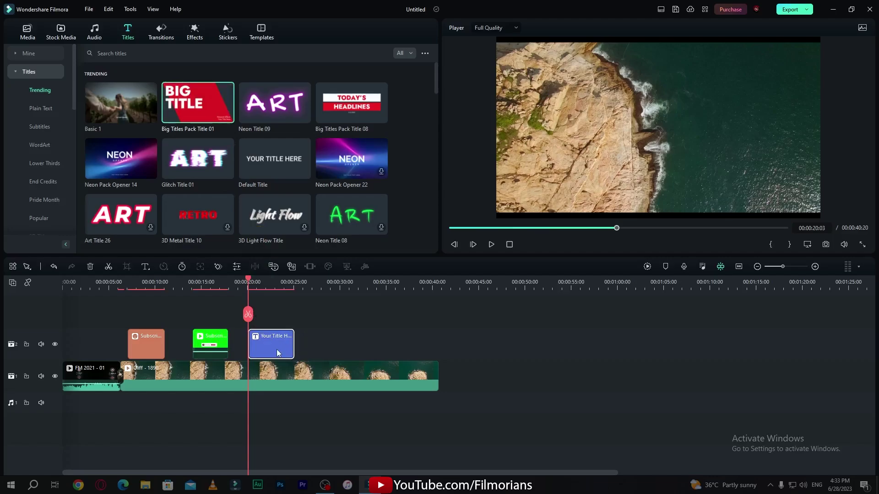
key(space)
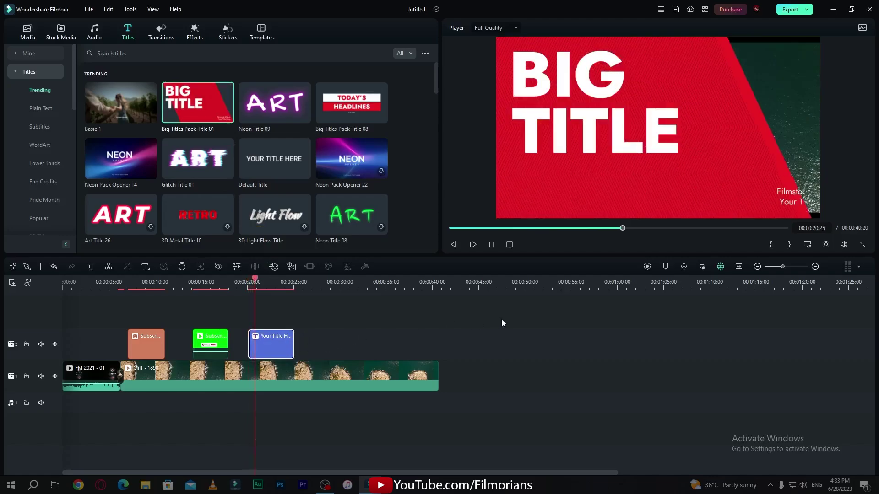
key(space)
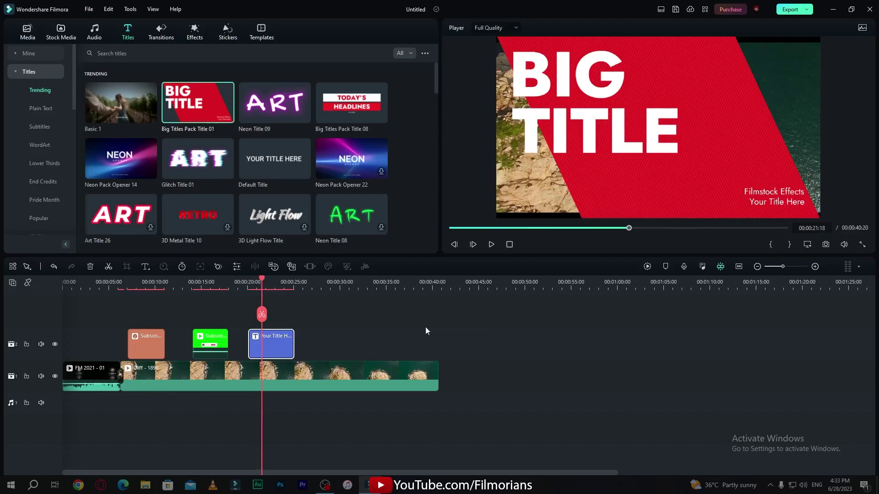
Open the title clip's text settings and replace the word BIG with "Like".
double_click(285, 350)
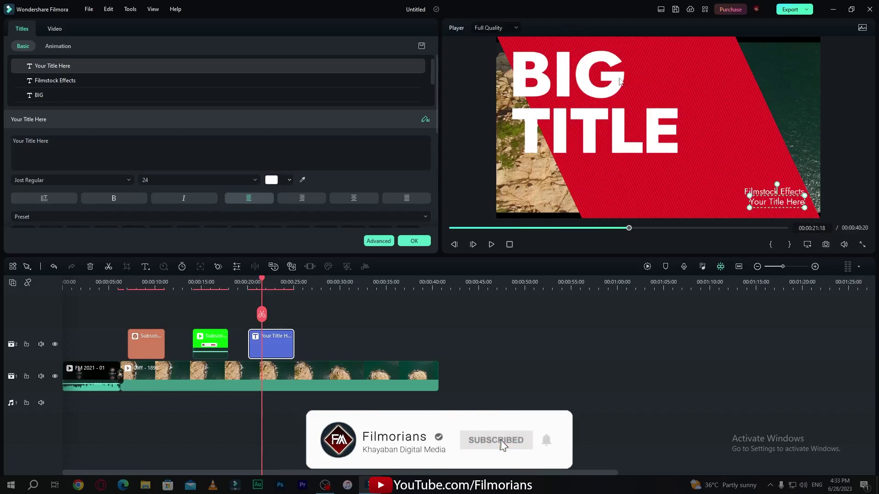
click(601, 86)
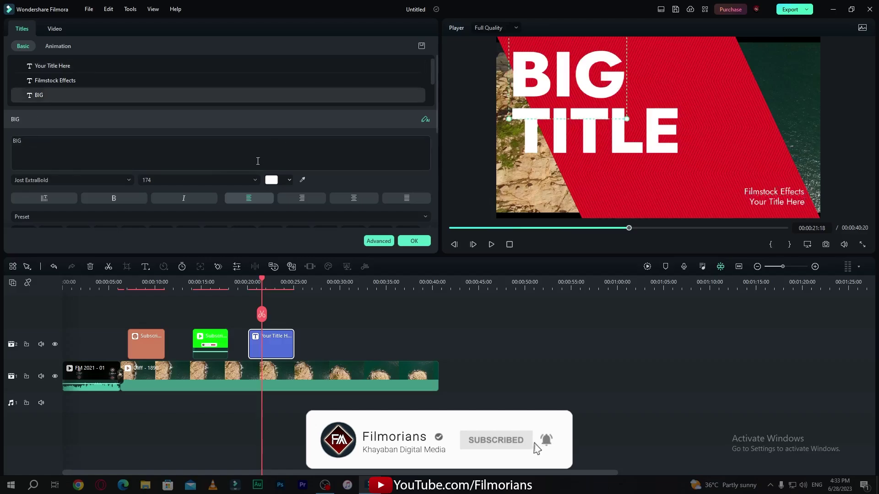
click(164, 157)
key(ctrl+a)
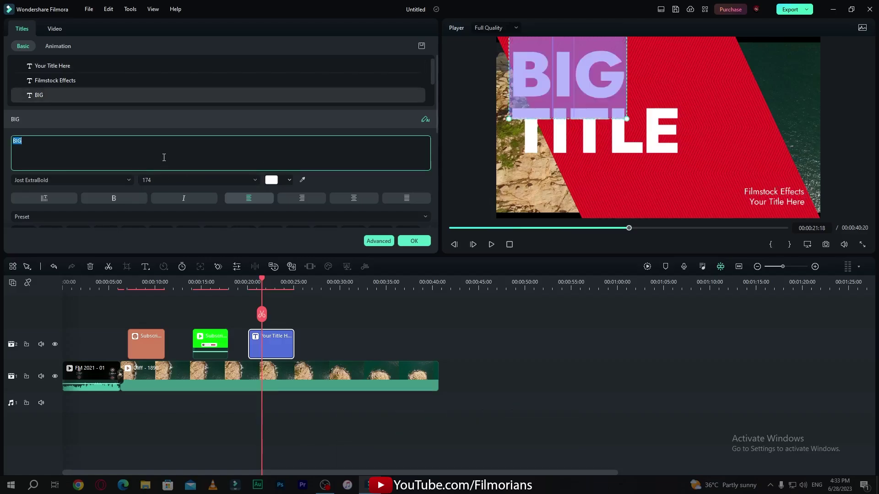
text(Like)
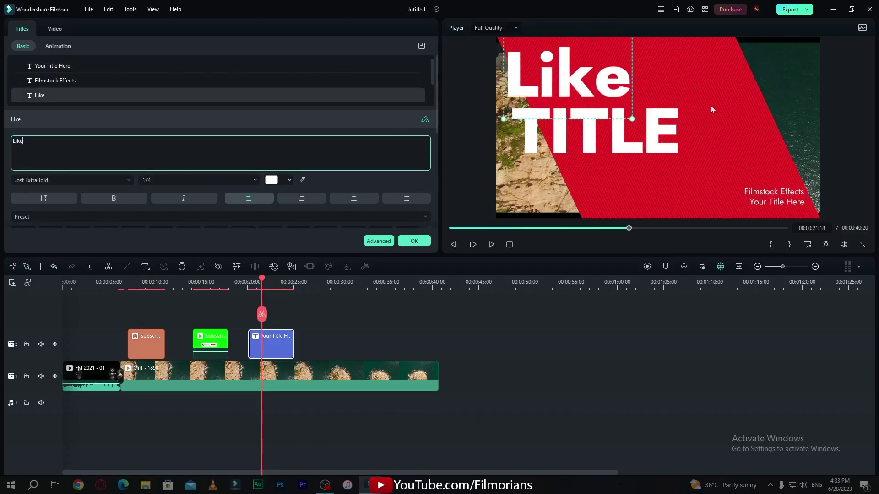
Replace the word TITLE in the title clip with "Share".
click(595, 133)
click(164, 159)
key(ctrl+a)
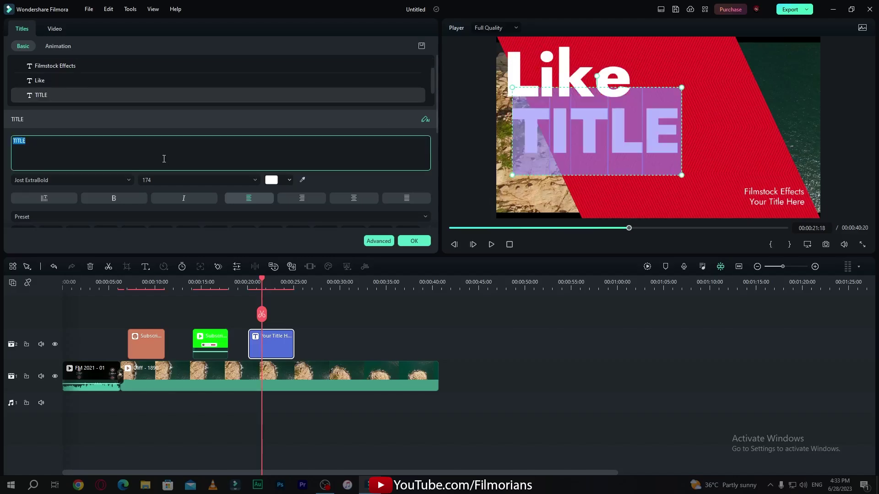
text(s)
key(BackSpace)
text(Sha)
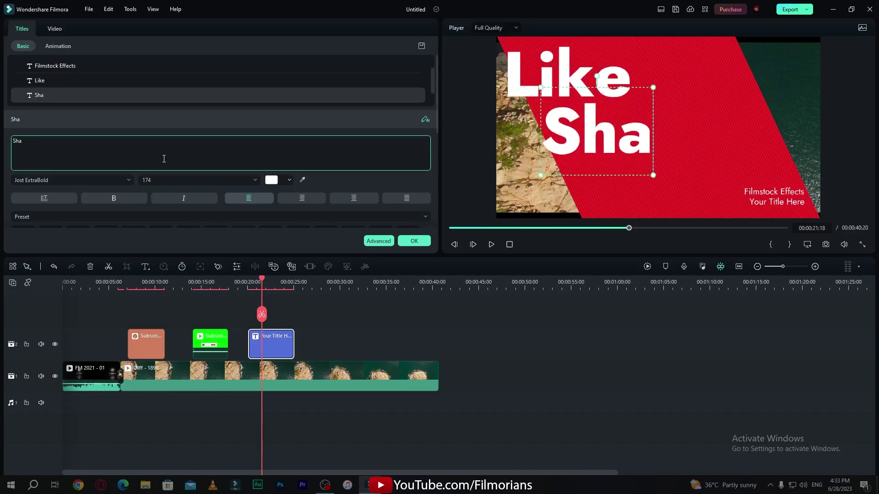
text(re)
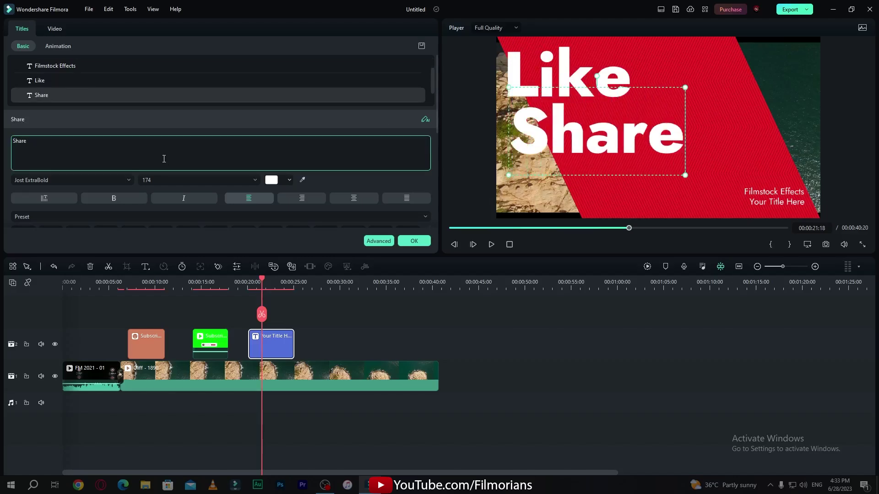
Replace the title clip's two small lines, Filmstock Effects and Your Title Here, with "YouTube" and "Video Editing".
click(796, 195)
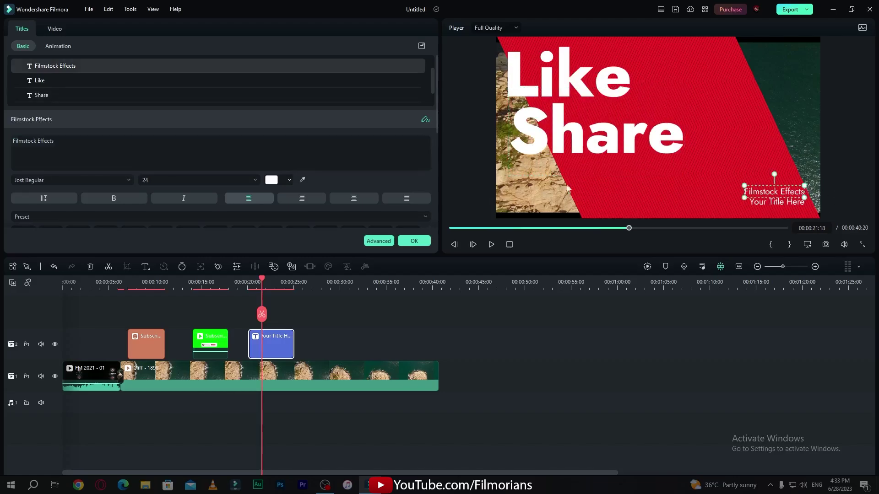
click(218, 155)
key(ctrl+a)
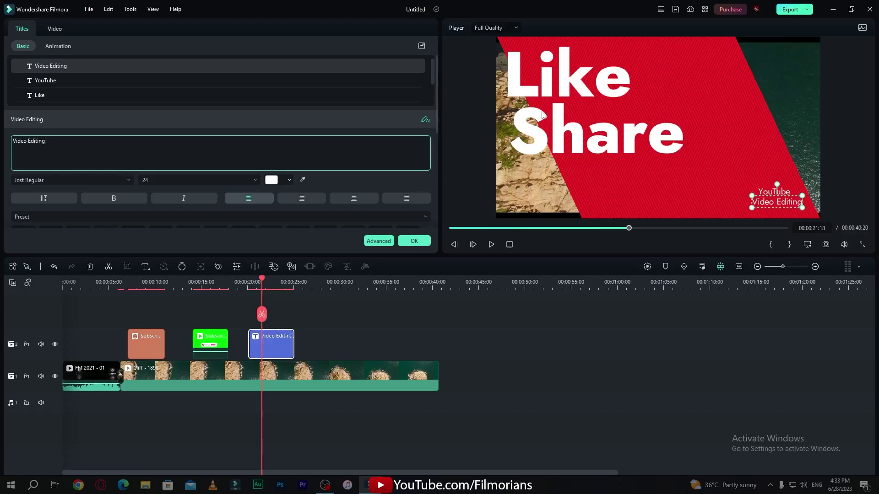
Move the Share text slightly up and left to line up with Like, and accept the title settings.
click(543, 126)
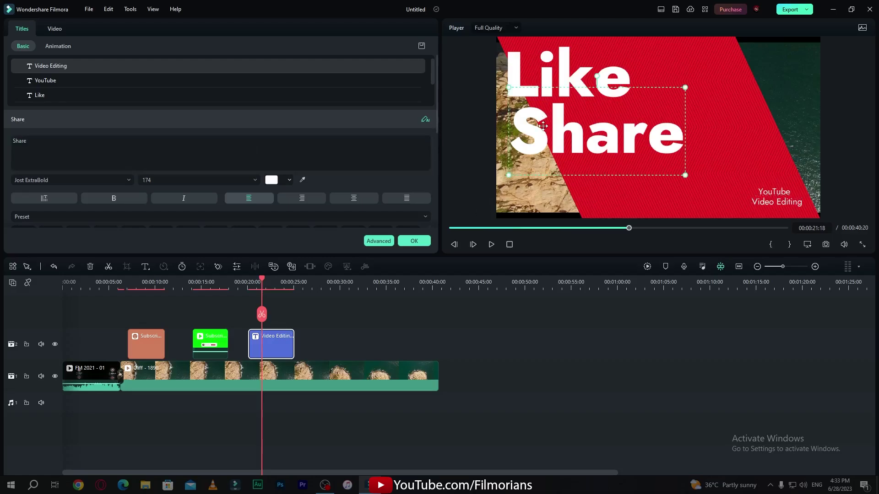
drag(543, 126, 538, 123)
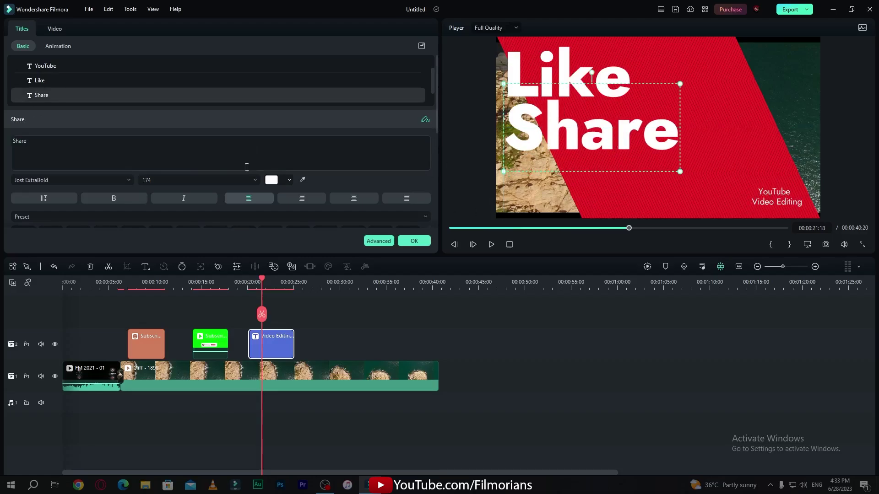
click(93, 180)
click(364, 181)
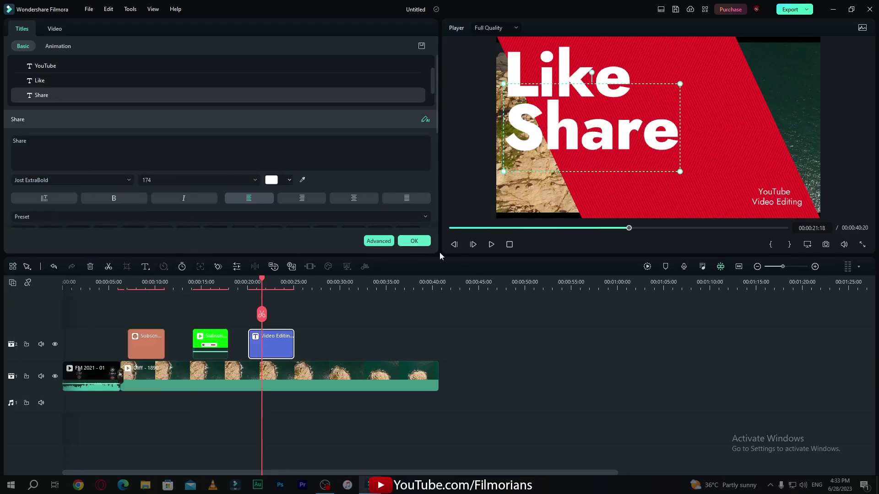
click(416, 245)
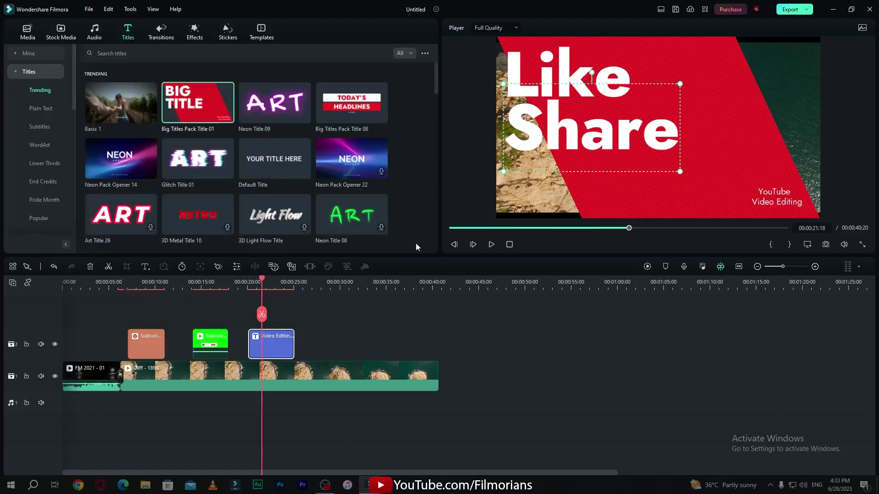
Play back the edited title and delete its clip from the track above the cliff clip.
click(244, 285)
key(space)
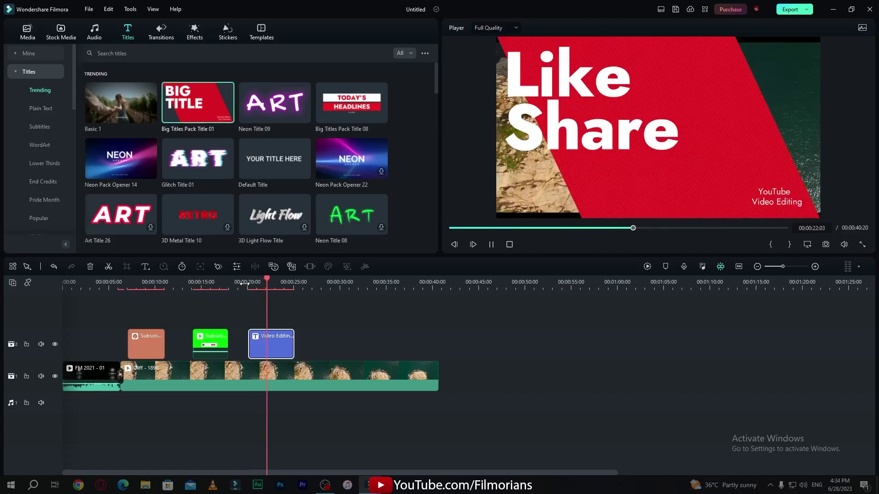
key(space)
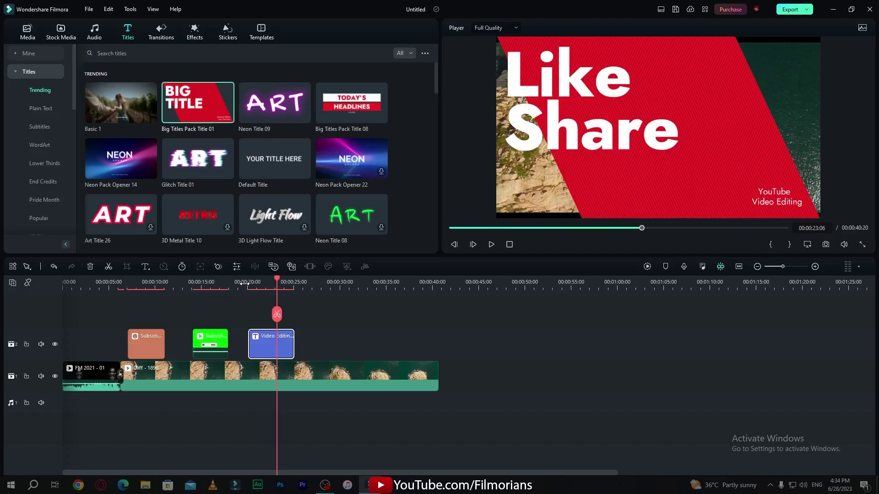
scroll(306, 162, down, 8)
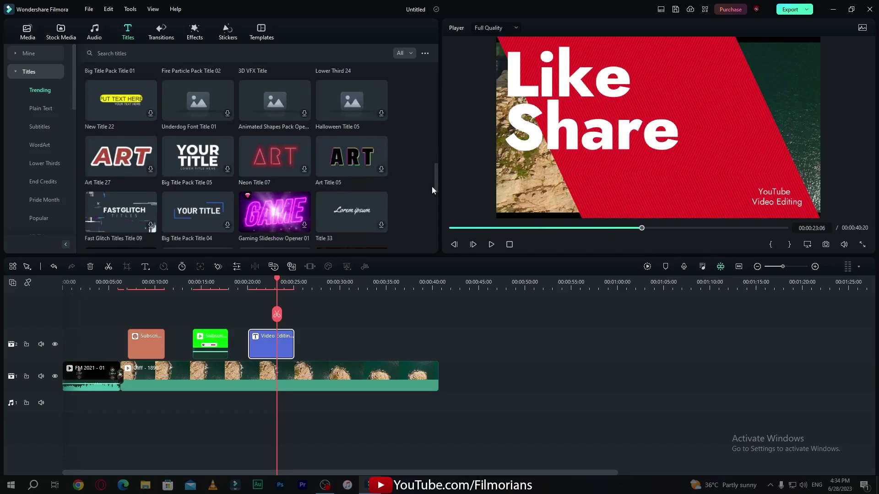
key(Delete)
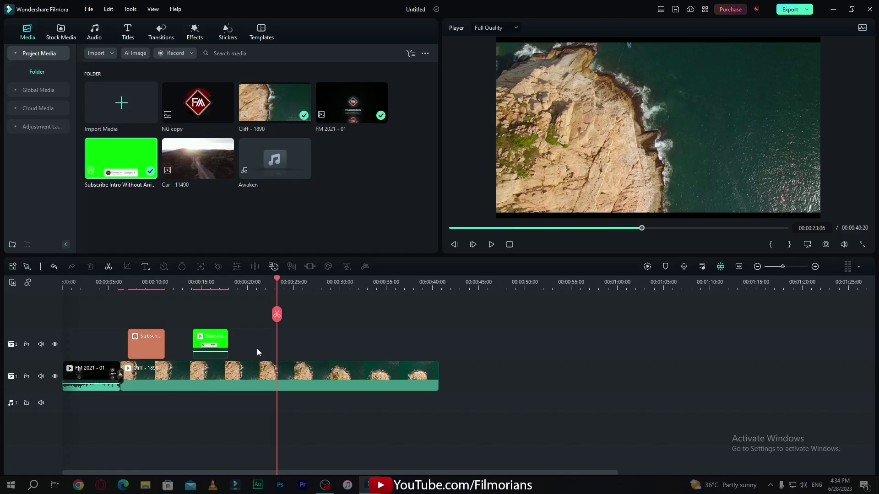
Place the NG copy logo image on a new track at the cliff clip's start and extend it to the cliff clip's end.
double_click(198, 105)
key(space)
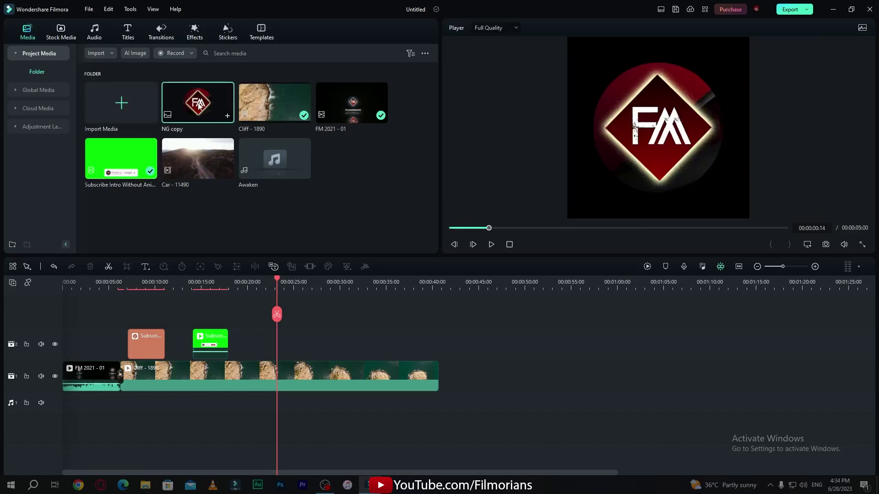
drag(199, 104, 128, 312)
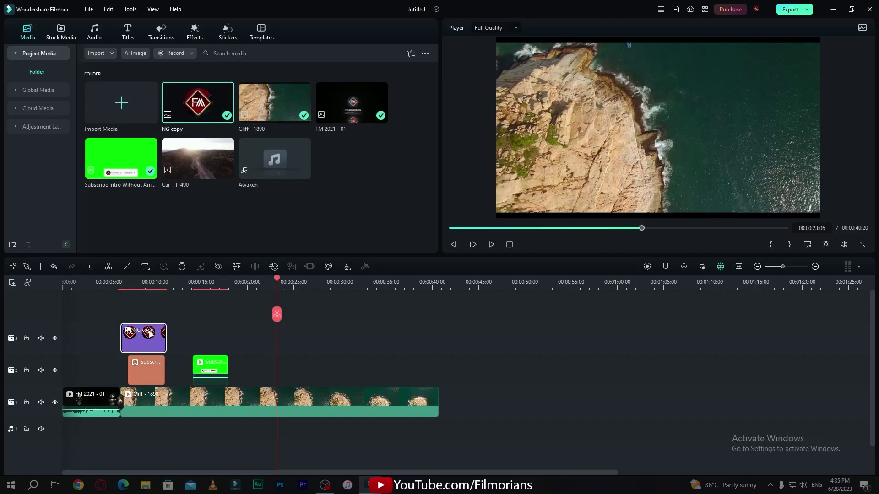
drag(164, 333, 437, 341)
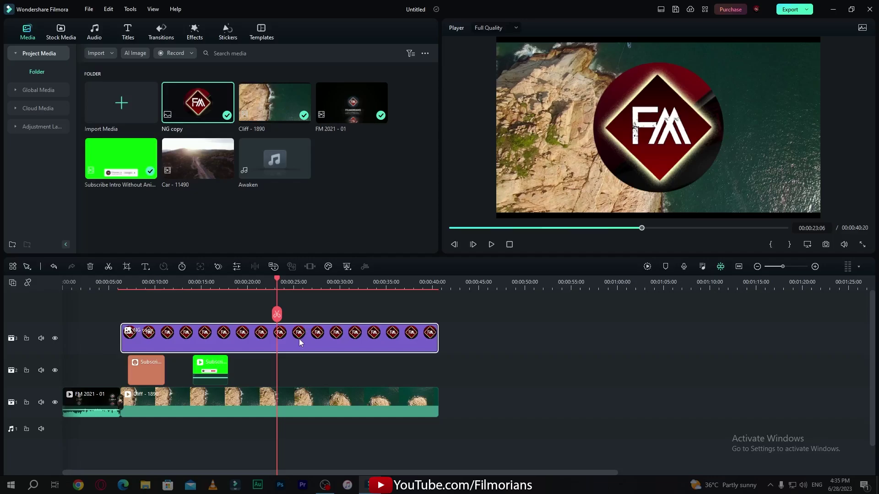
Shrink the logo to 15.41% scale, position it at X -888, Y 423 in the frame's upper left corner, and accept the settings.
double_click(300, 342)
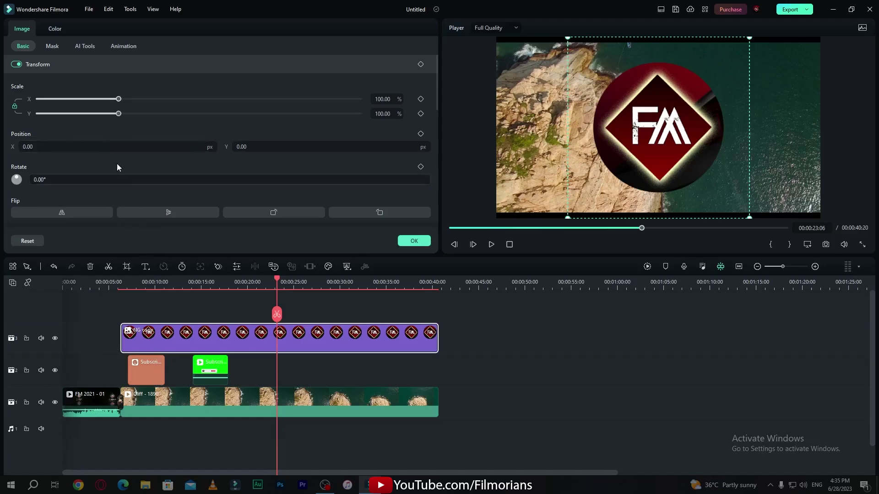
drag(119, 99, 59, 102)
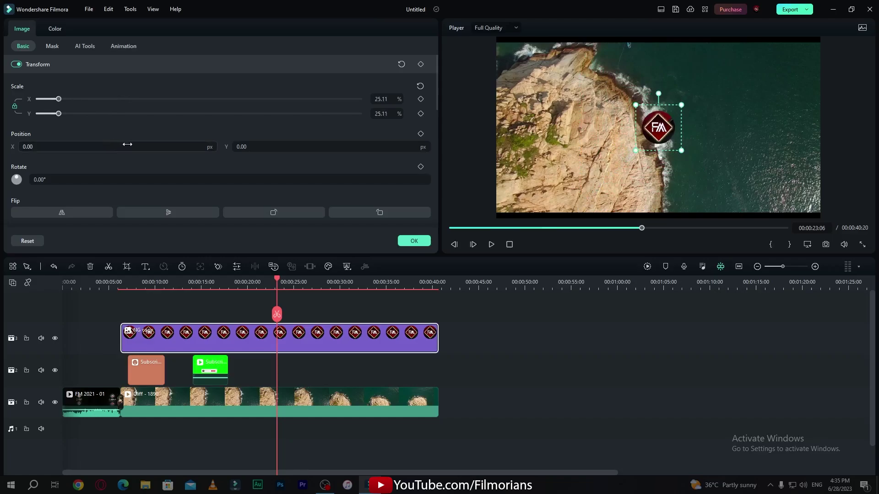
drag(124, 144, 72, 143)
drag(267, 147, 285, 147)
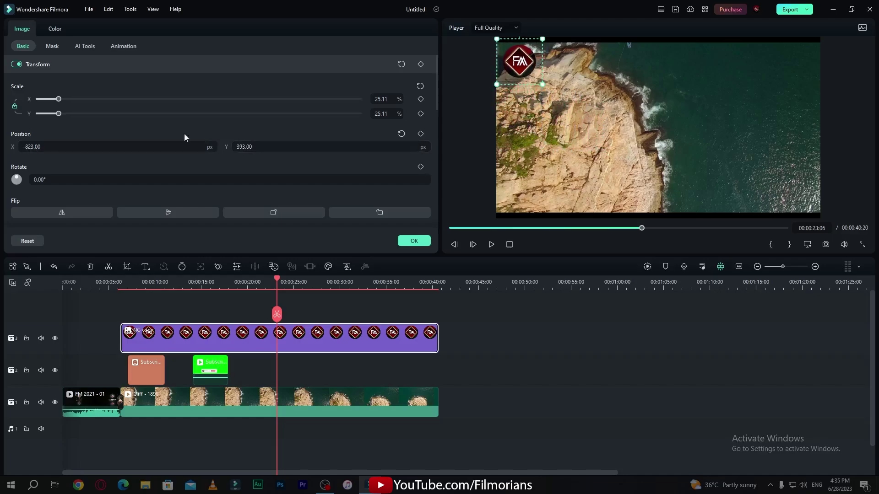
drag(59, 99, 51, 100)
drag(76, 147, 73, 148)
drag(236, 147, 237, 147)
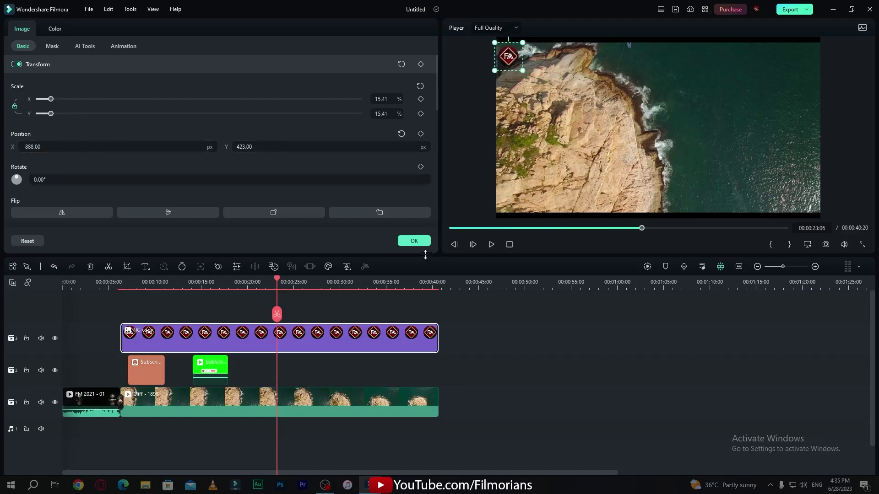
click(414, 240)
Play back the cliff clip with the logo overlay from about 00:00:18.
click(231, 286)
key(space)
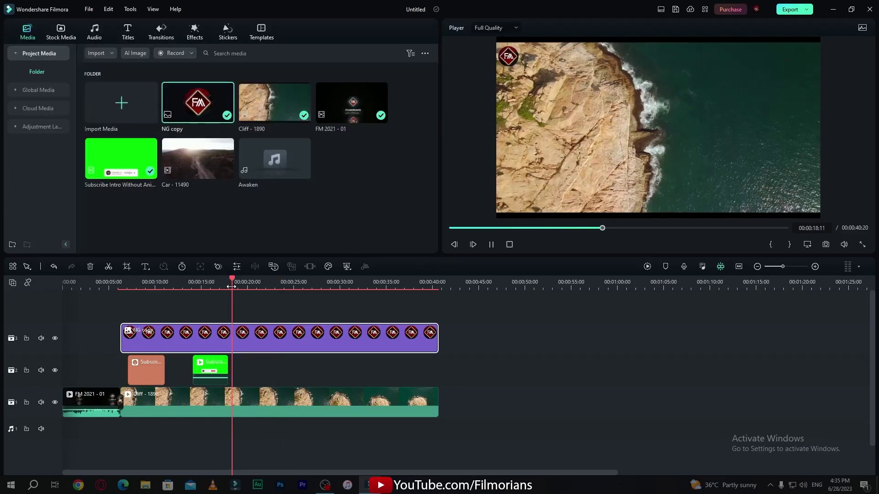
key(space)
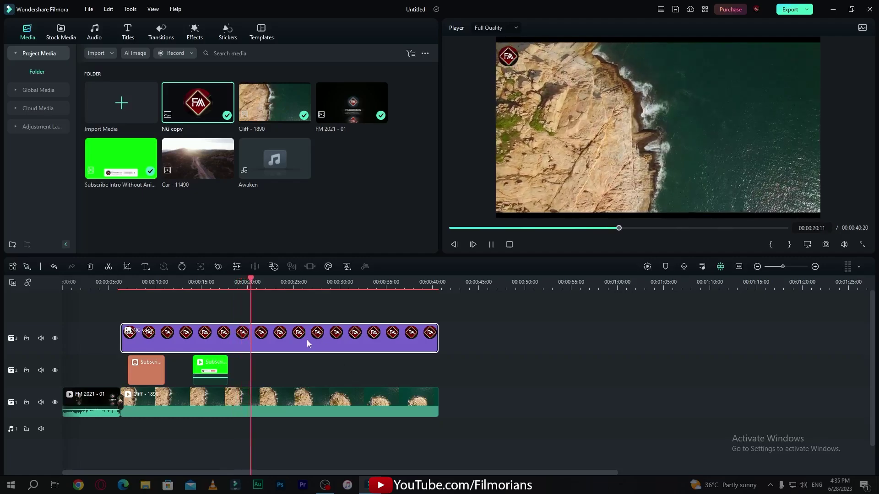
Try the logo clip's compositing opacity, leave it at 100% and play the video again.
double_click(306, 340)
scroll(232, 202, down, 3)
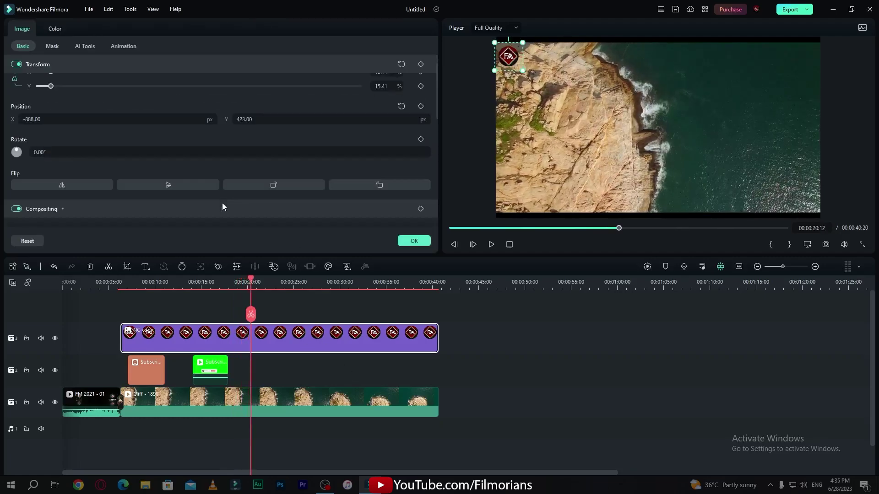
scroll(223, 203, down, 1)
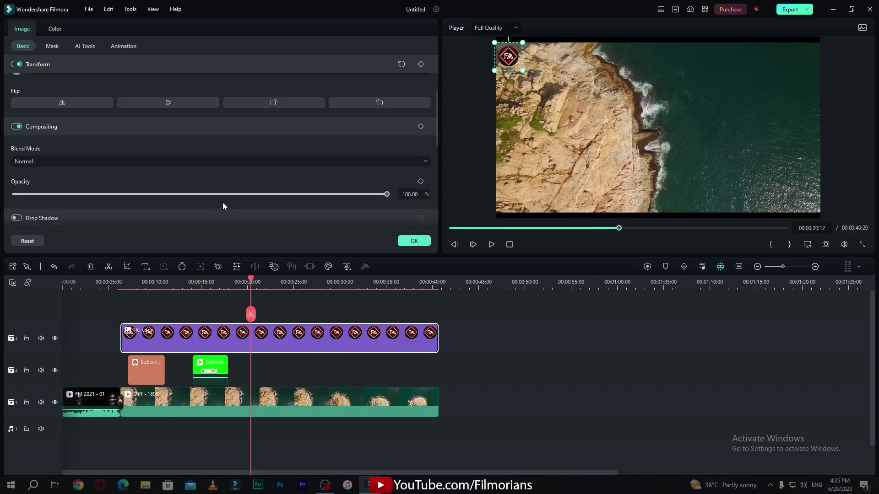
mouse_move(386, 194)
mouse_down()
mouse_move(154, 196)
mouse_move(326, 185)
mouse_move(393, 193)
mouse_move(175, 200)
mouse_move(394, 195)
mouse_up()
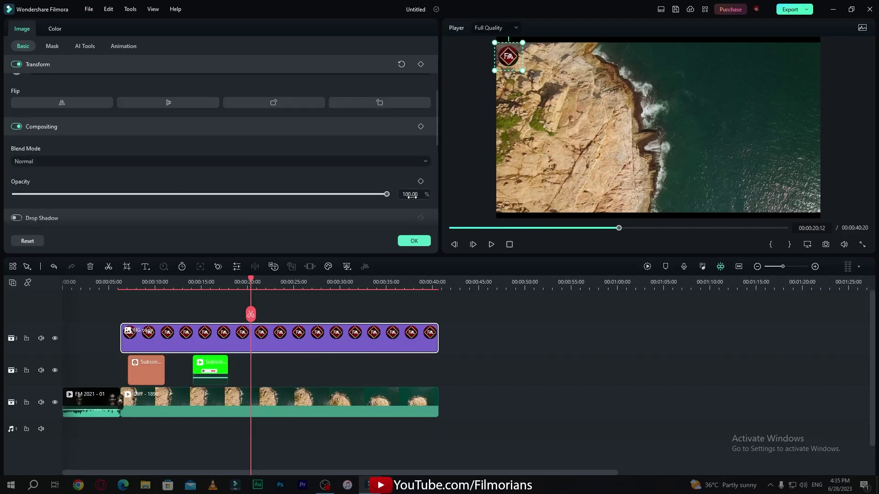
click(424, 243)
key(space)
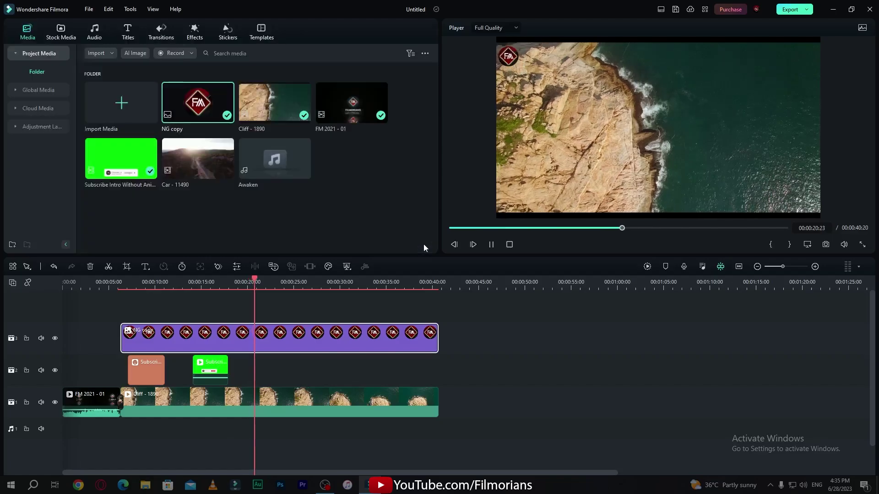
key(space)
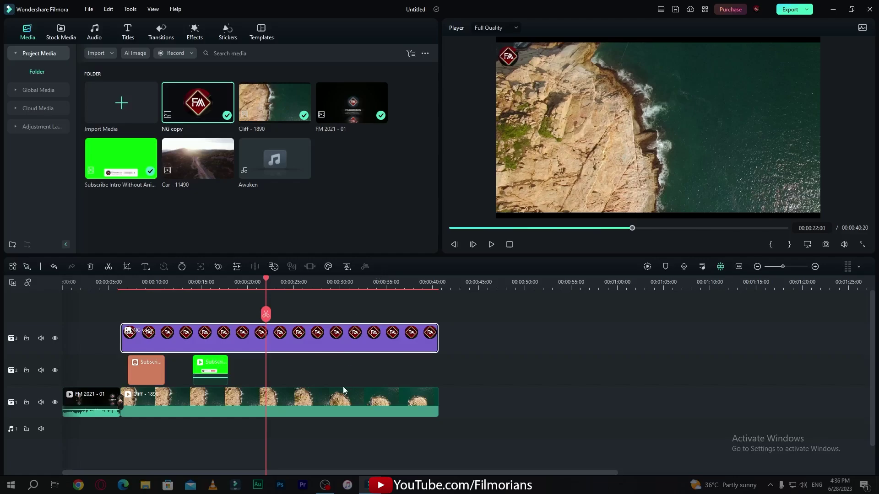
Open the cliff clip's colour settings and apply the Cinematic LUT.
double_click(319, 402)
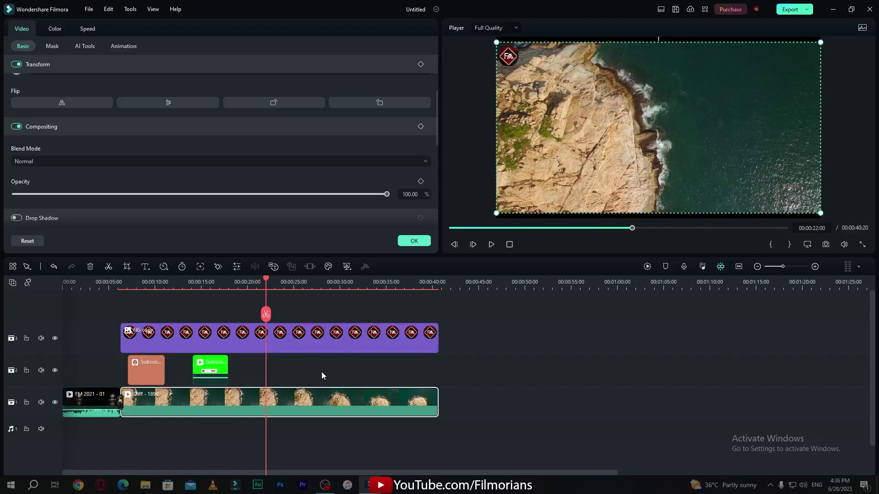
click(60, 29)
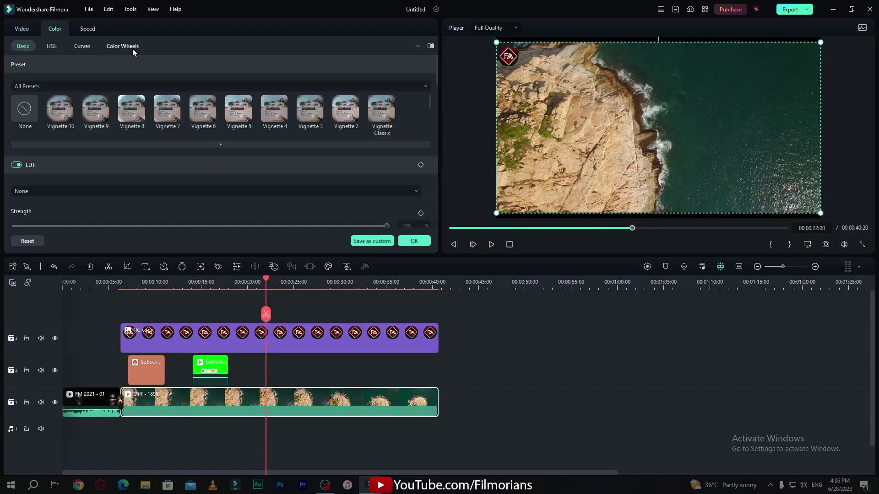
scroll(73, 142, down, 1)
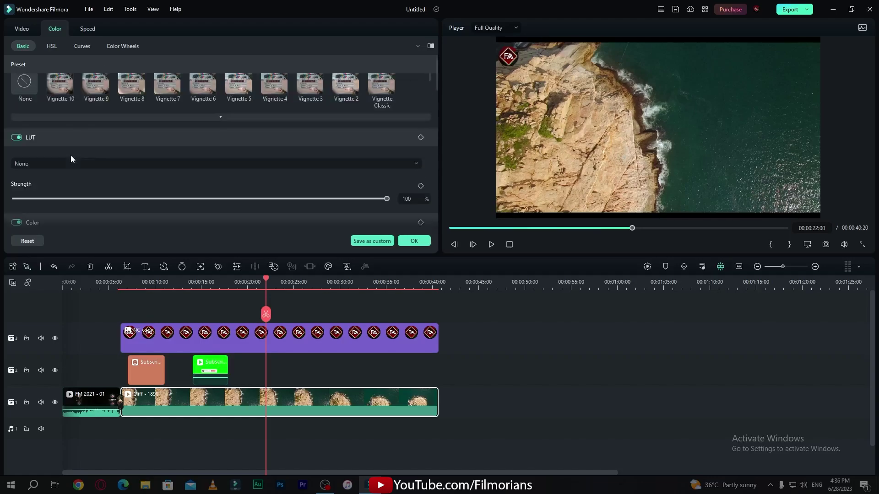
click(44, 162)
click(73, 218)
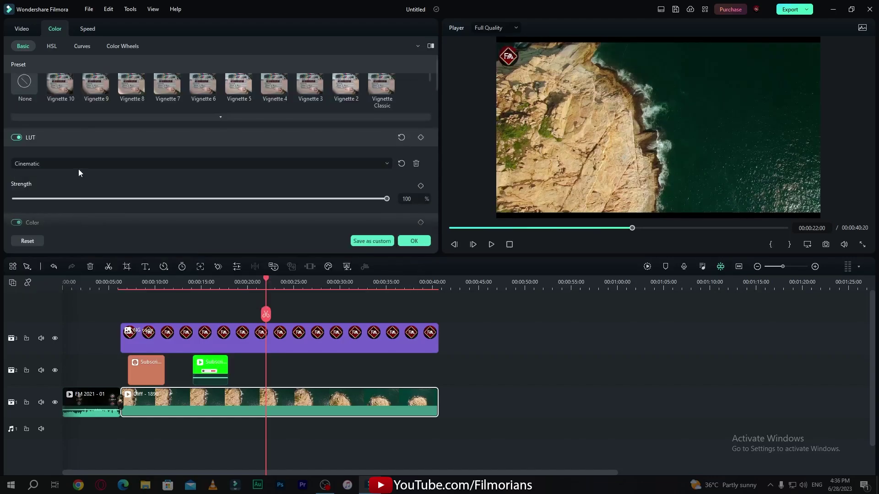
Try the Exposed, Blue and Gravity LUTs one after another on the cliff clip.
click(73, 164)
click(53, 242)
click(49, 163)
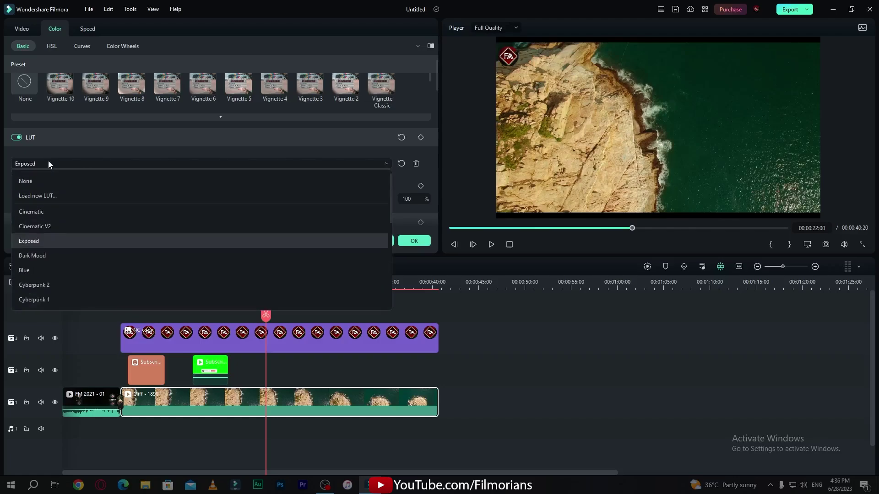
scroll(53, 257, down, 1)
click(56, 241)
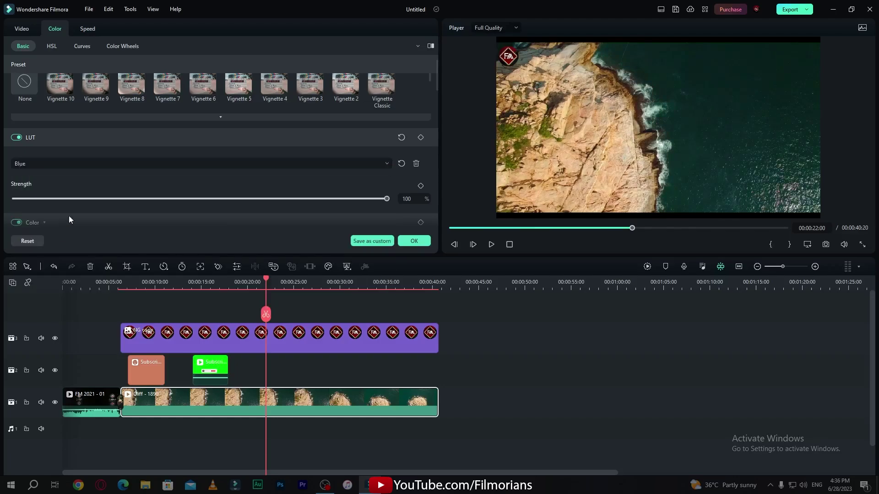
click(85, 165)
scroll(136, 275, down, 3)
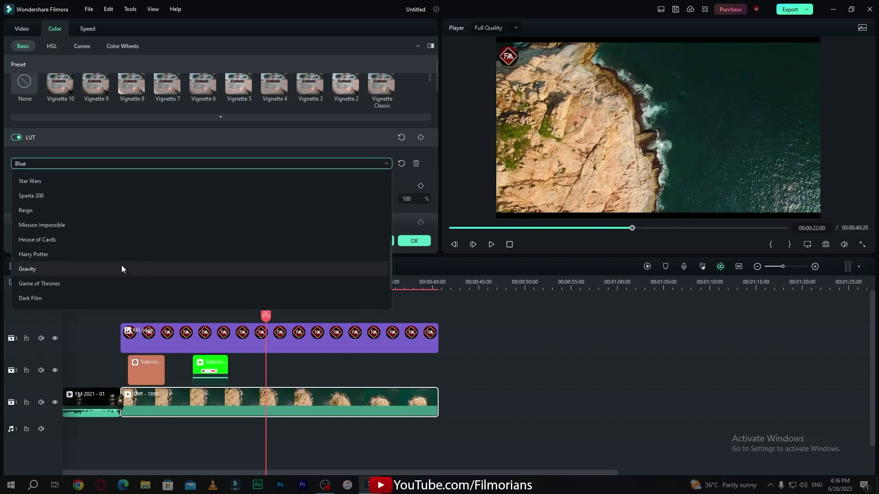
click(122, 265)
Apply the Harry Potter LUT to the cliff clip.
click(90, 164)
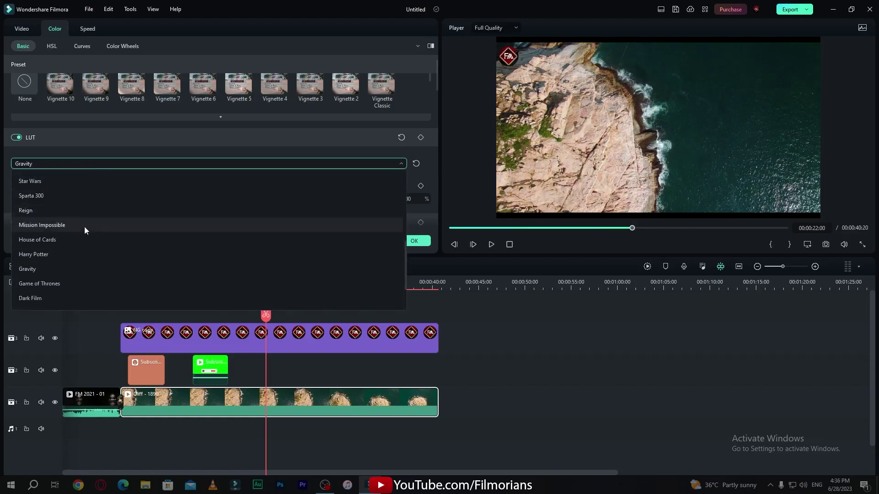
click(76, 255)
click(98, 166)
scroll(233, 190, up, 2)
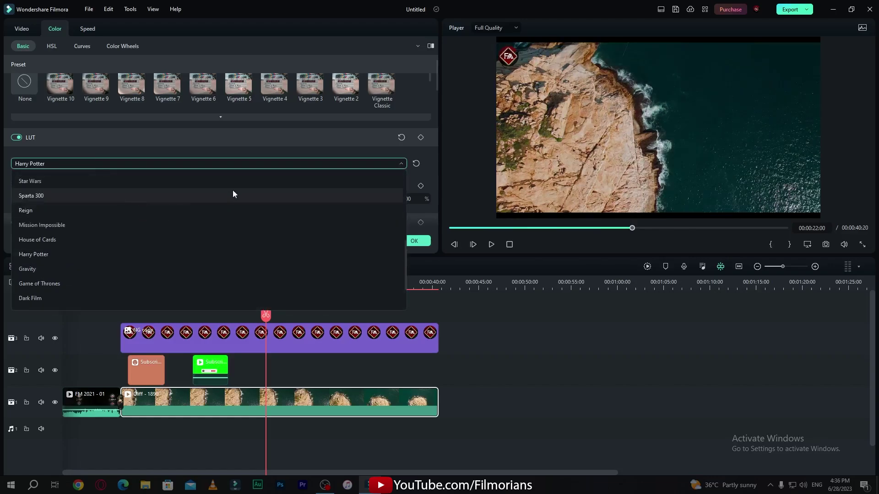
click(275, 164)
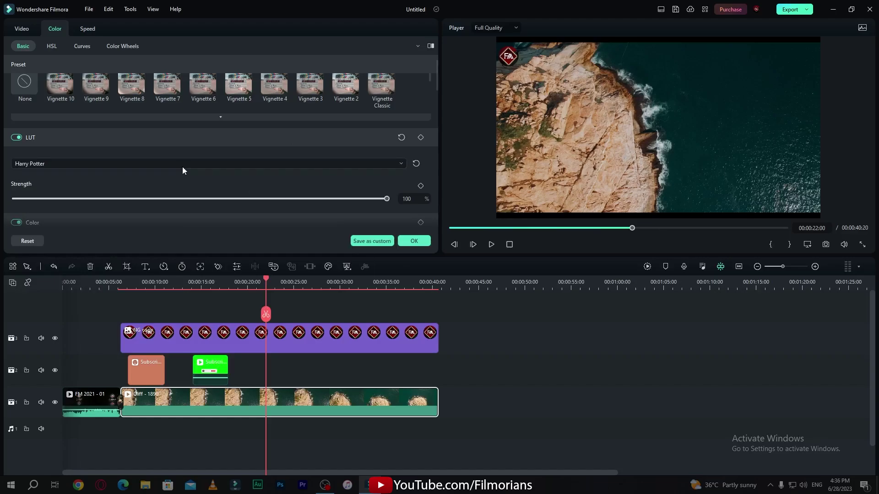
Lower the cliff clip's exposure to about -5.78 and confirm its colour settings.
scroll(183, 167, down, 3)
scroll(274, 171, down, 5)
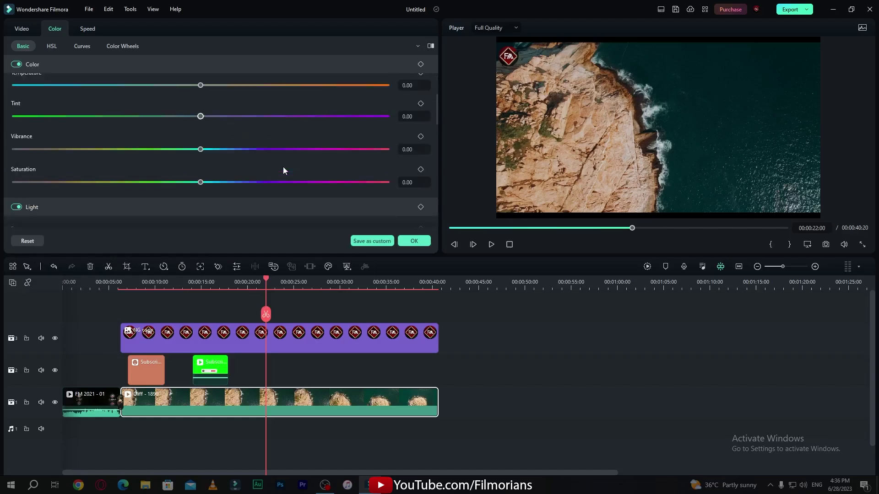
scroll(179, 183, down, 2)
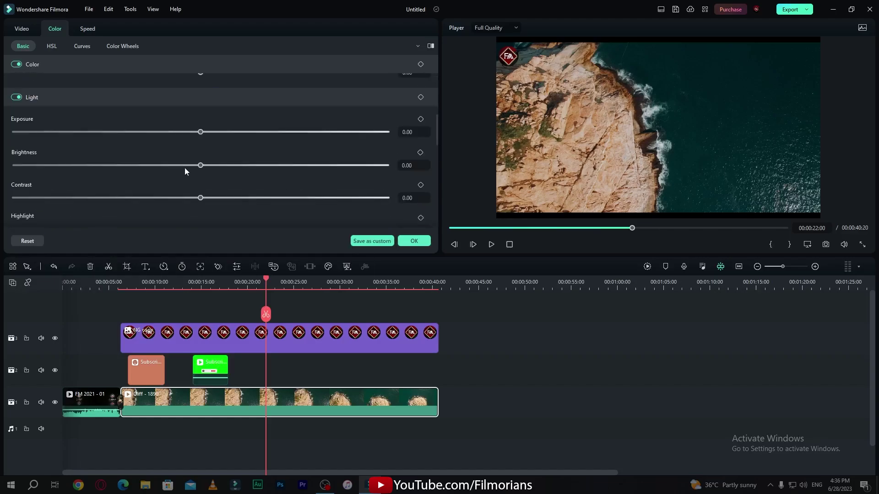
drag(185, 131, 191, 133)
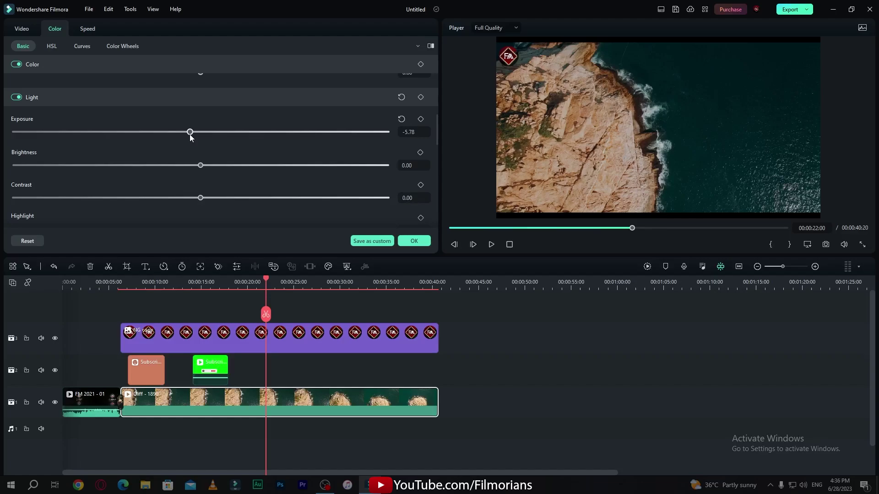
click(413, 240)
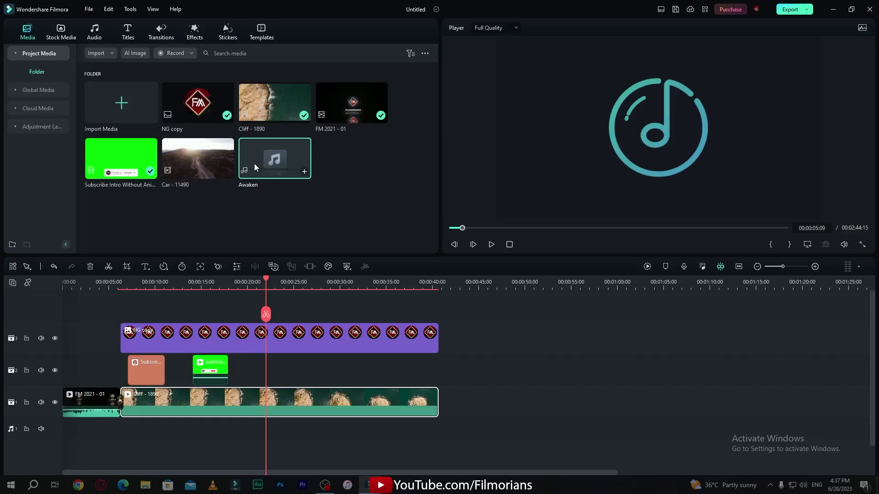
Look through the trending stock music and place the imported Awaken track on the audio track, starting with the cliff clip.
click(95, 32)
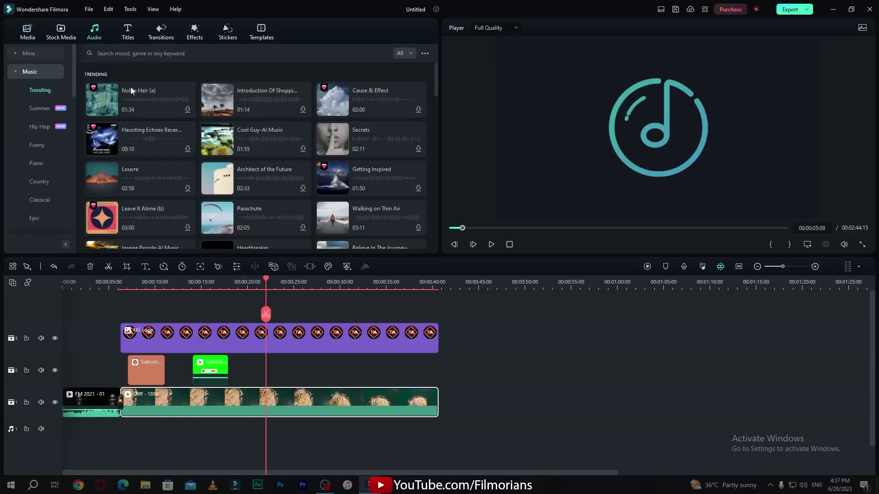
scroll(229, 117, down, 3)
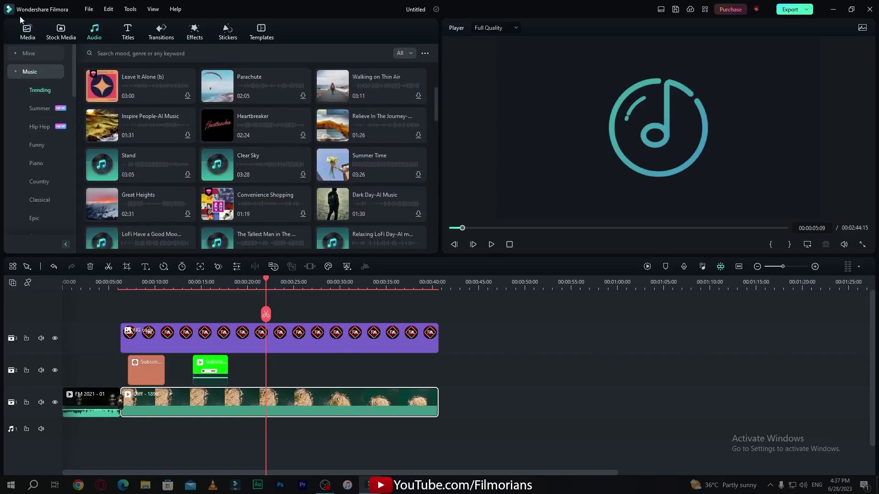
click(27, 32)
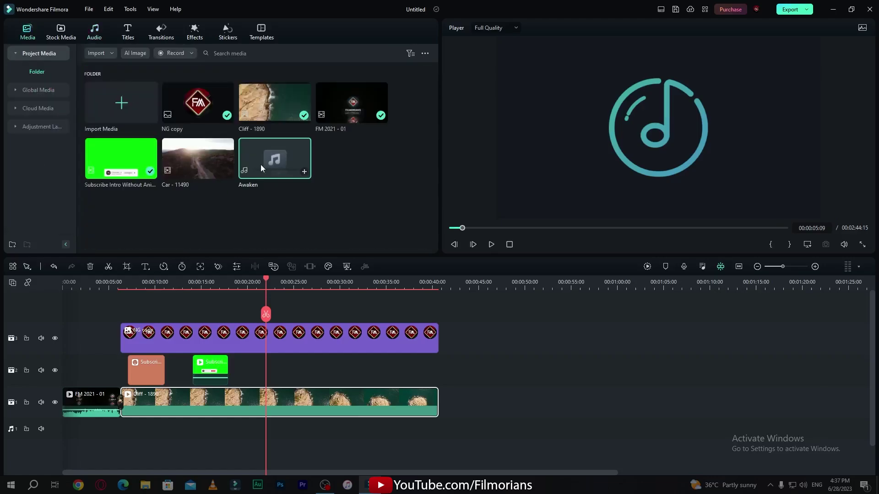
drag(261, 167, 121, 440)
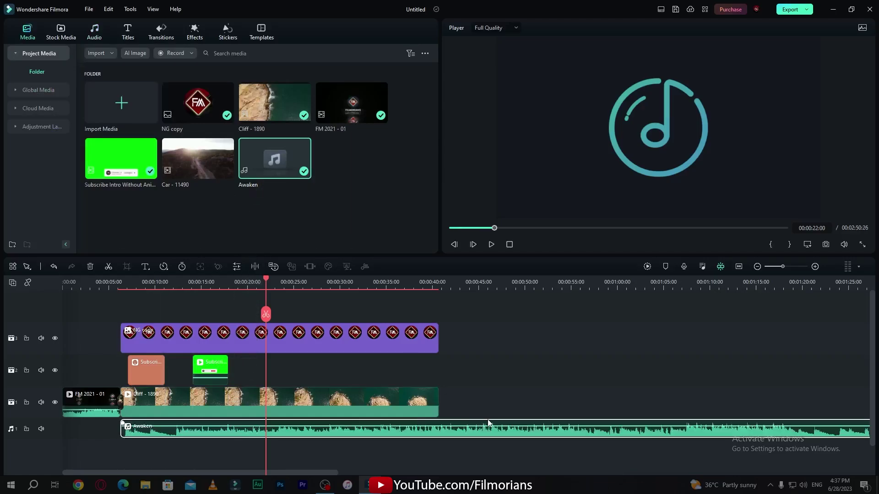
Split the Awaken track just past the cliff clip, delete the remainder and trim its end to match the clip.
click(452, 283)
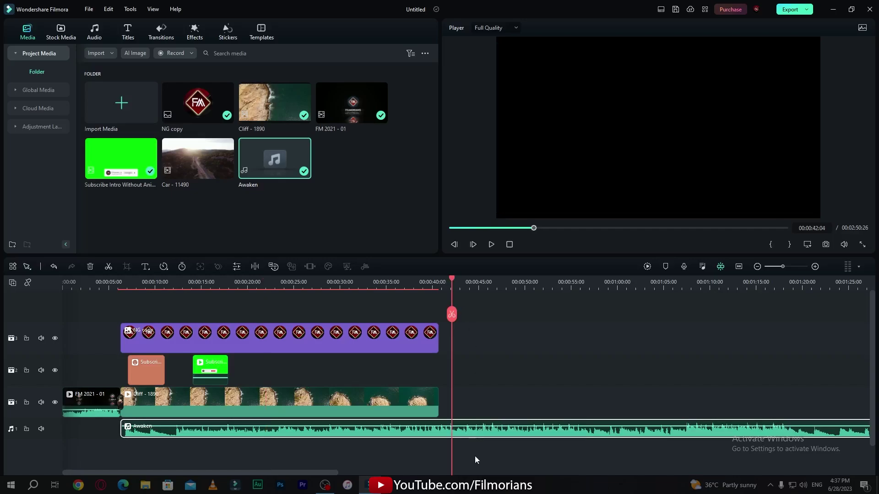
click(451, 314)
key(Delete)
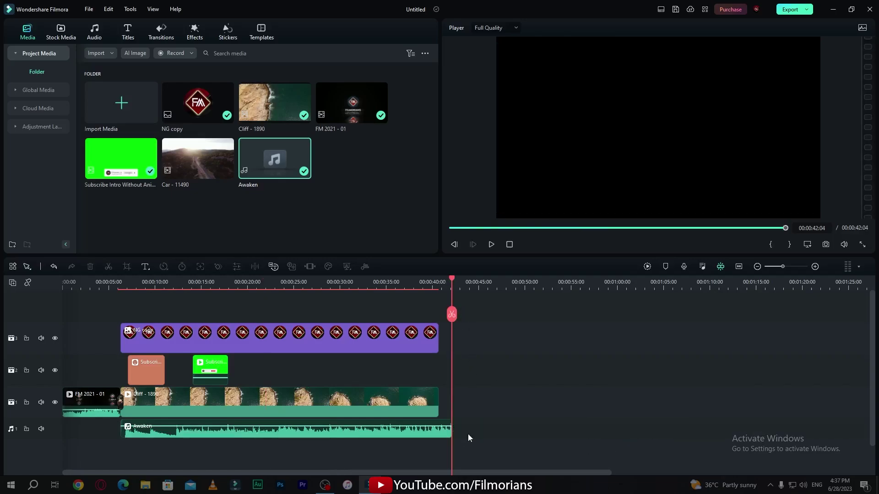
drag(451, 430, 437, 430)
Play the video from about 16 seconds to check it with the background music.
click(214, 283)
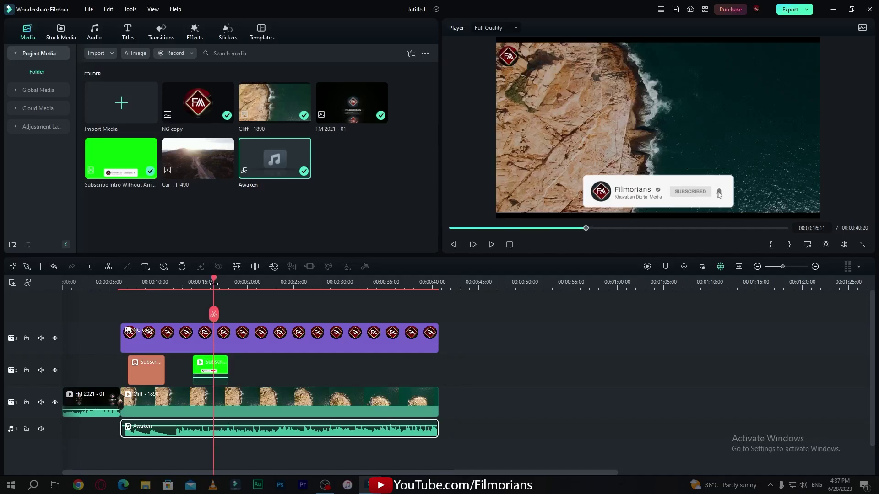
key(space)
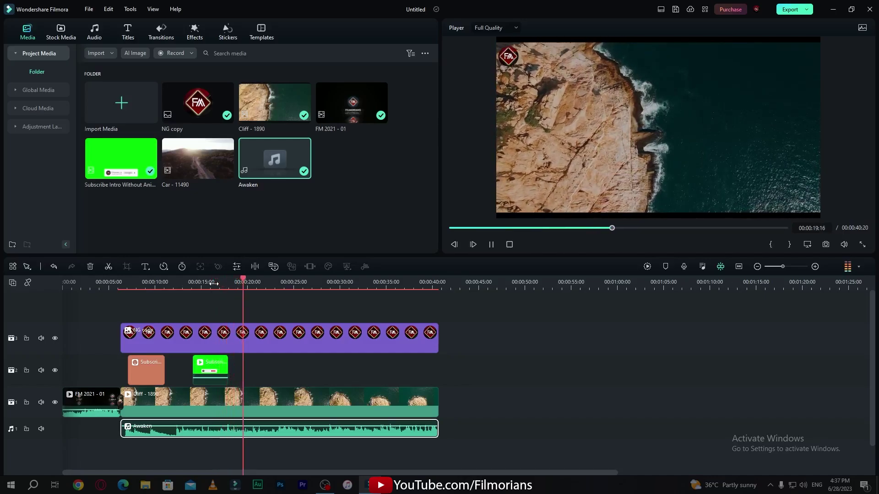
key(space)
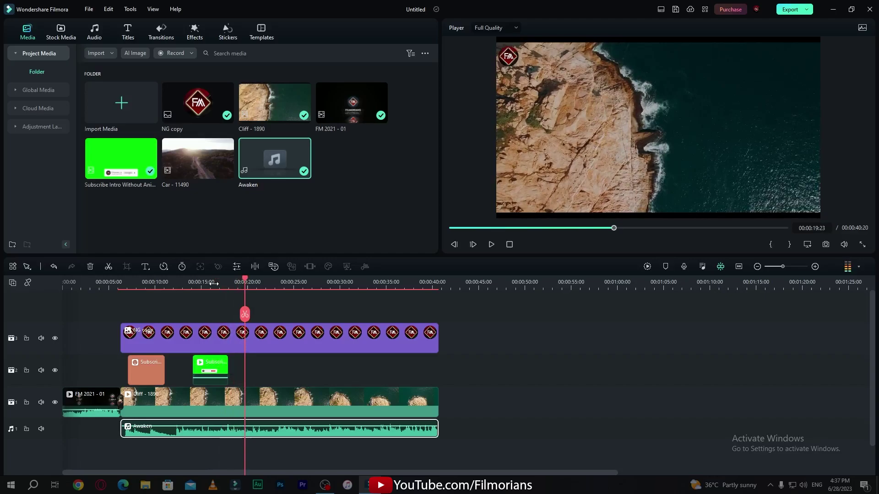
Open the Awaken track's audio settings, try the volume adjustment and close the settings.
double_click(271, 432)
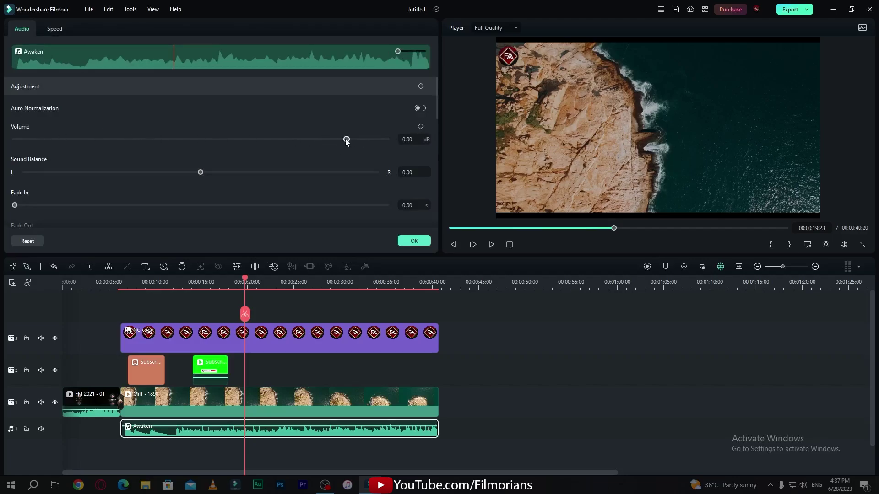
mouse_move(346, 139)
mouse_down()
mouse_move(195, 140)
mouse_move(373, 141)
mouse_move(230, 154)
mouse_move(251, 139)
mouse_move(346, 140)
mouse_up()
key(Return)
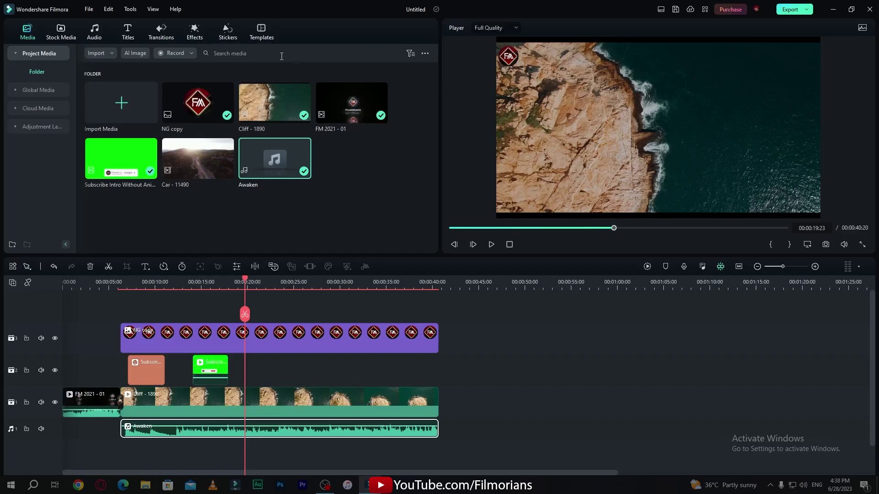
Search the Pixabay stock videos for "endscreen".
click(58, 37)
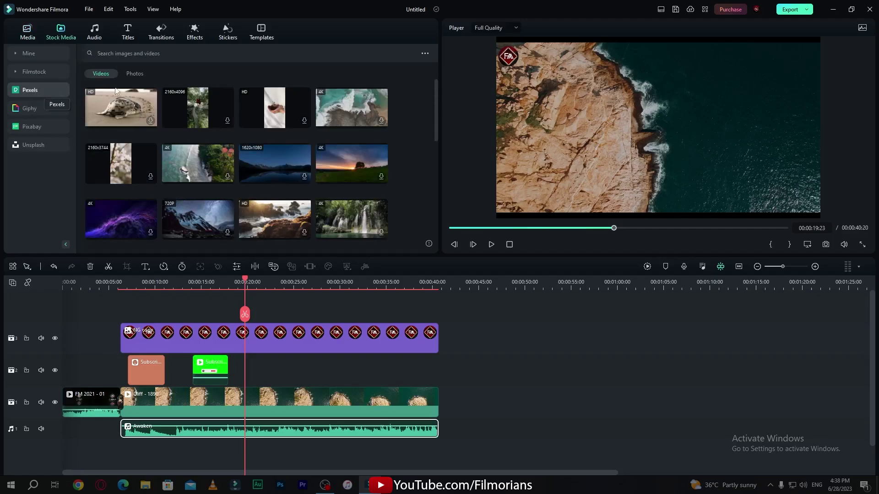
click(189, 57)
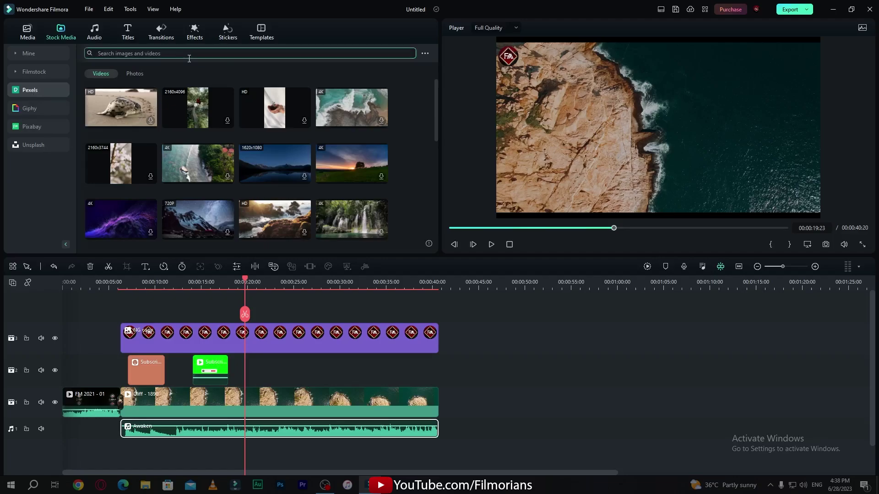
text(end screen)
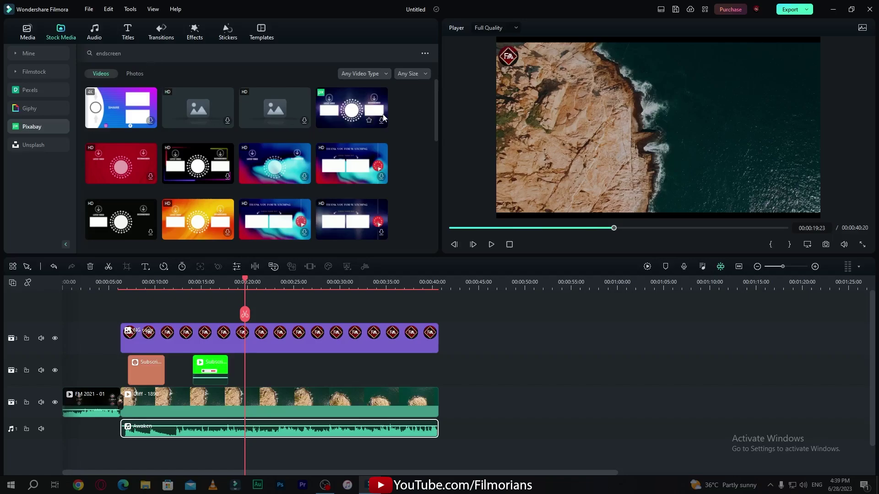
Preview the blue and magenta like-and-share end screen and place it on the main track directly after the cliff clip.
click(119, 120)
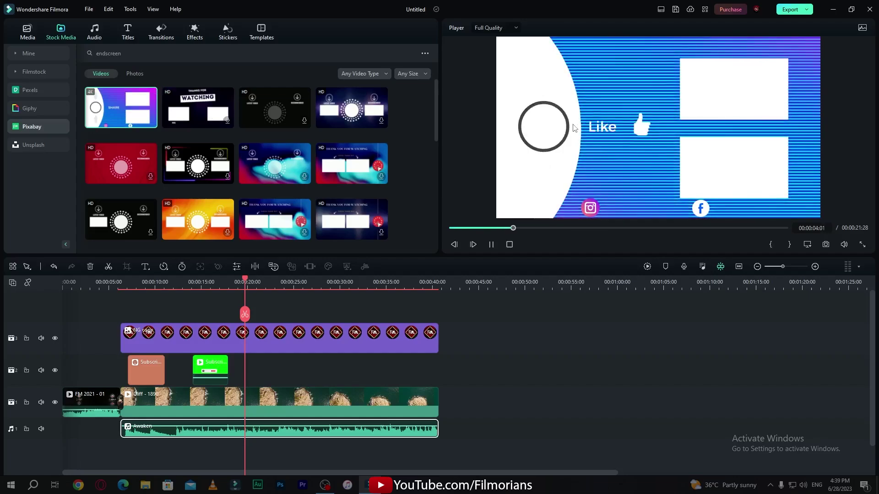
key(space)
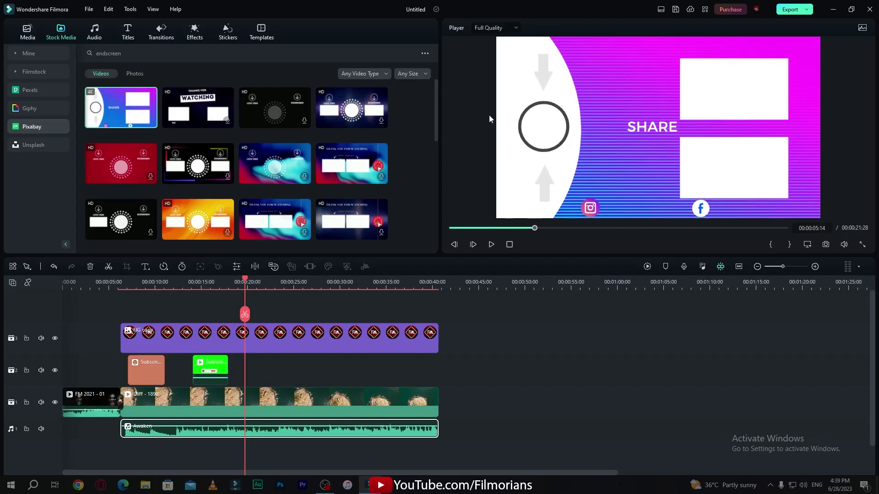
drag(104, 120, 443, 403)
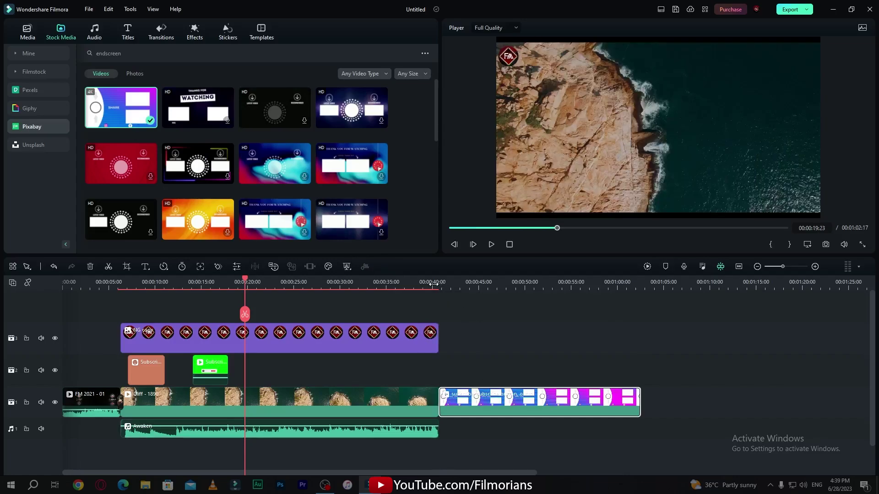
Add a Dissolve transition between the cliff clip and the end screen, and play the video from about 39 seconds.
click(161, 32)
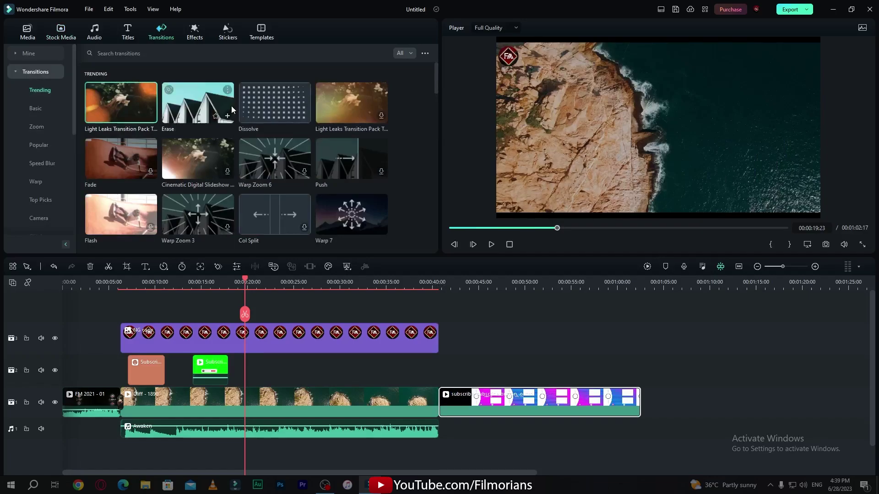
drag(268, 104, 438, 401)
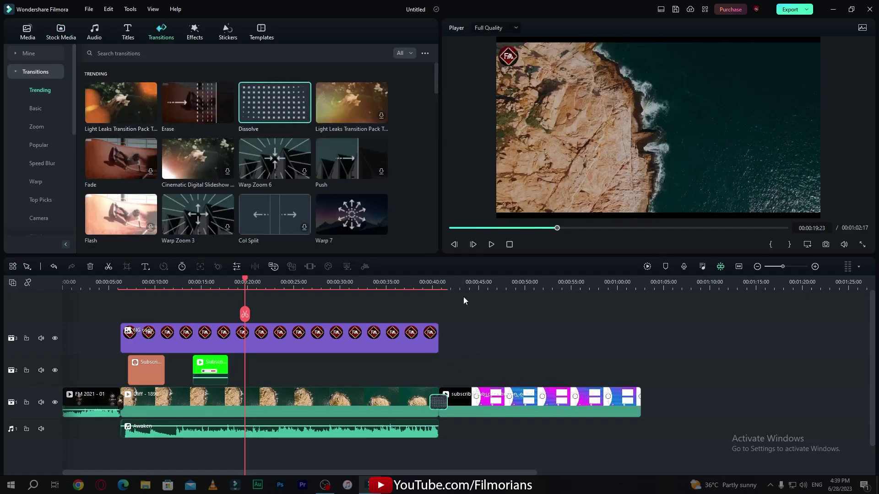
click(427, 282)
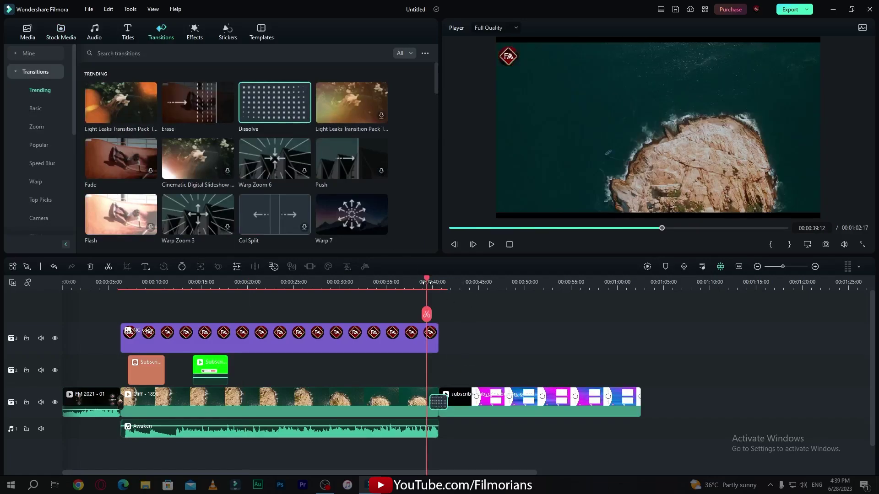
key(space)
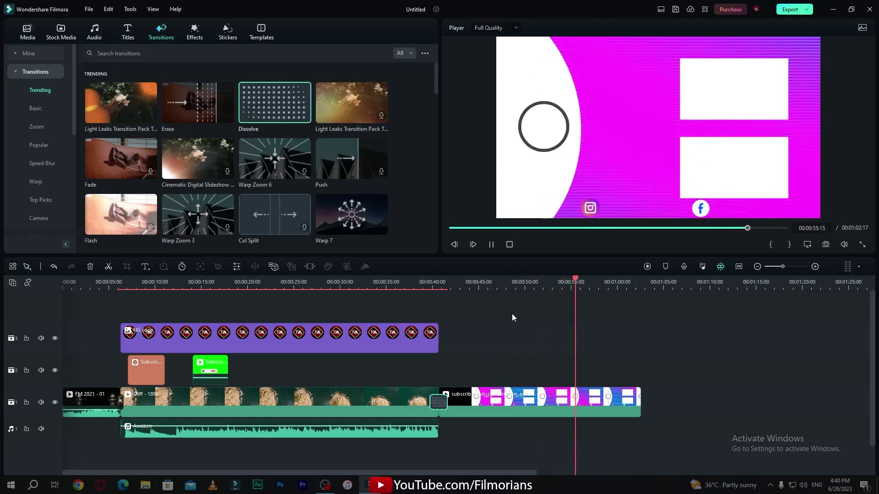
key(space)
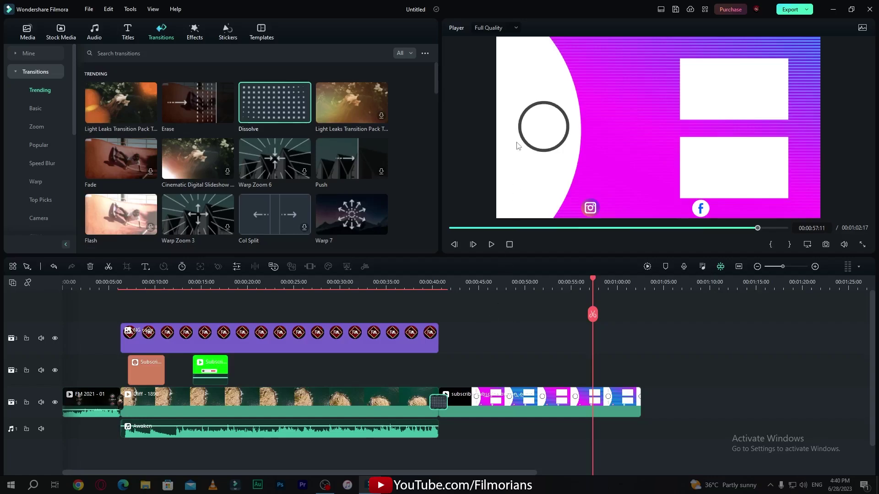
Open the export settings, look at the YouTube and Device options and return to local export.
click(790, 9)
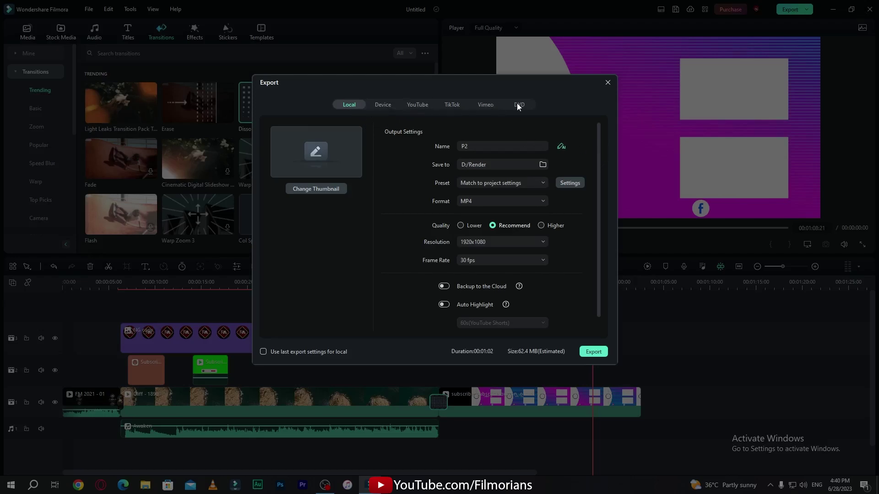
click(424, 108)
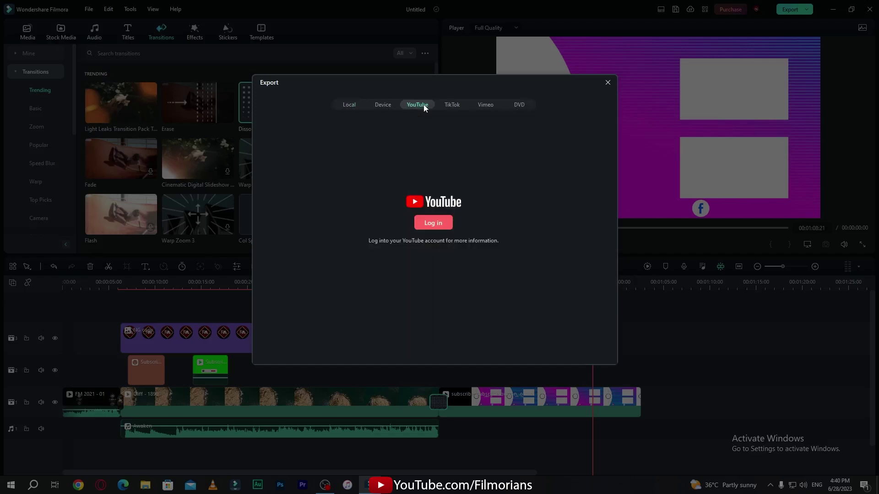
click(386, 110)
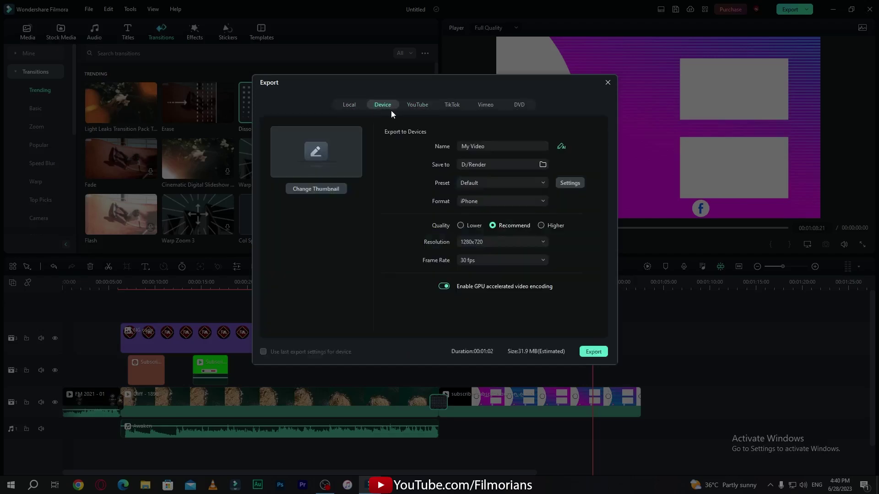
click(356, 106)
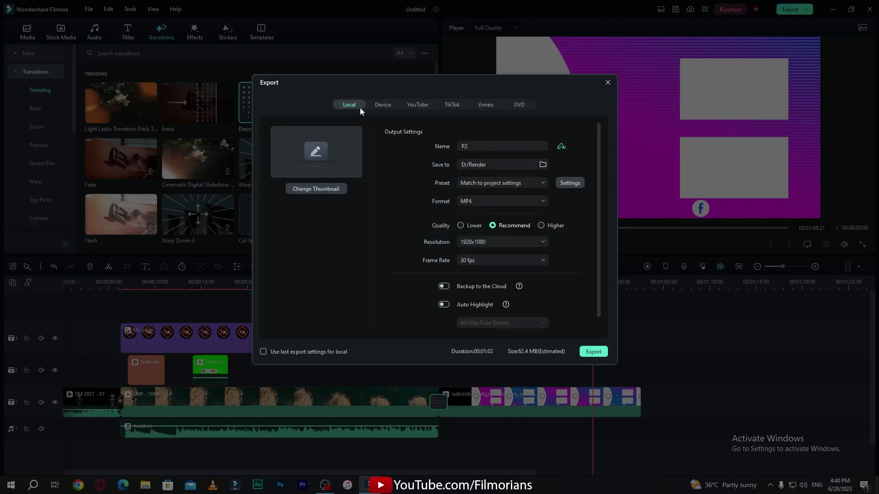
Name the exported file Test and set its quality to Higher.
double_click(481, 144)
text(Test)
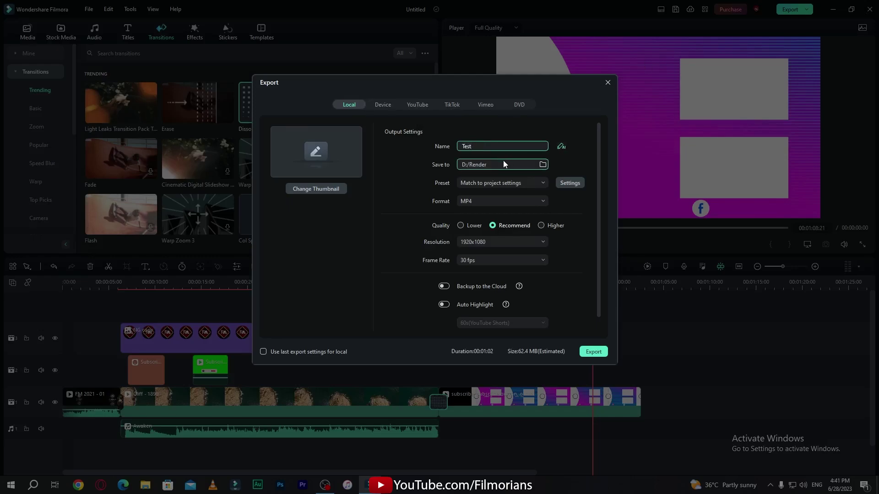
click(554, 226)
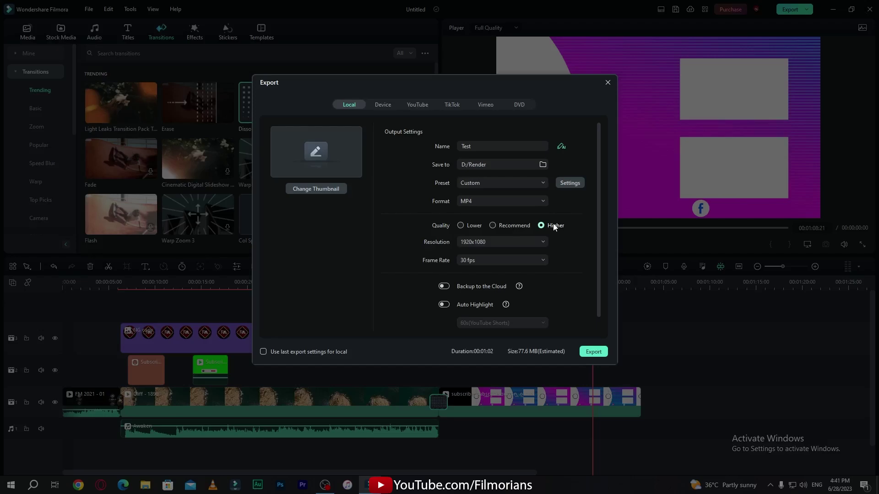
scroll(554, 227, down, 1)
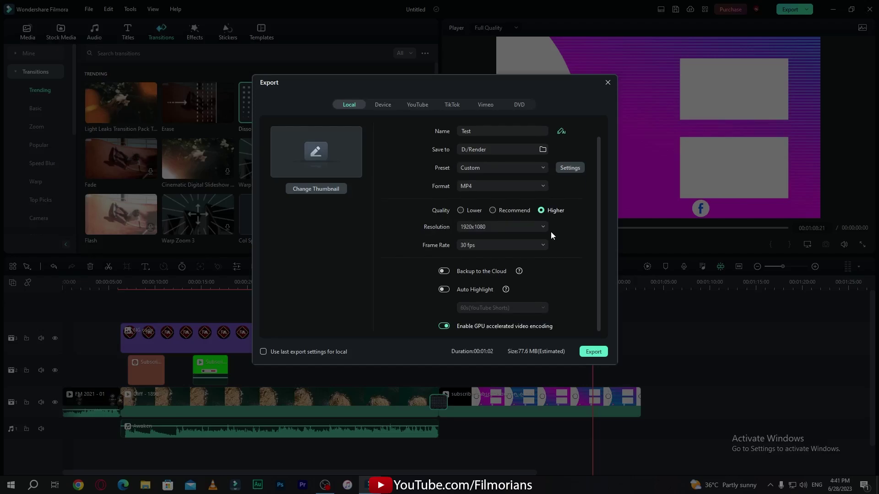